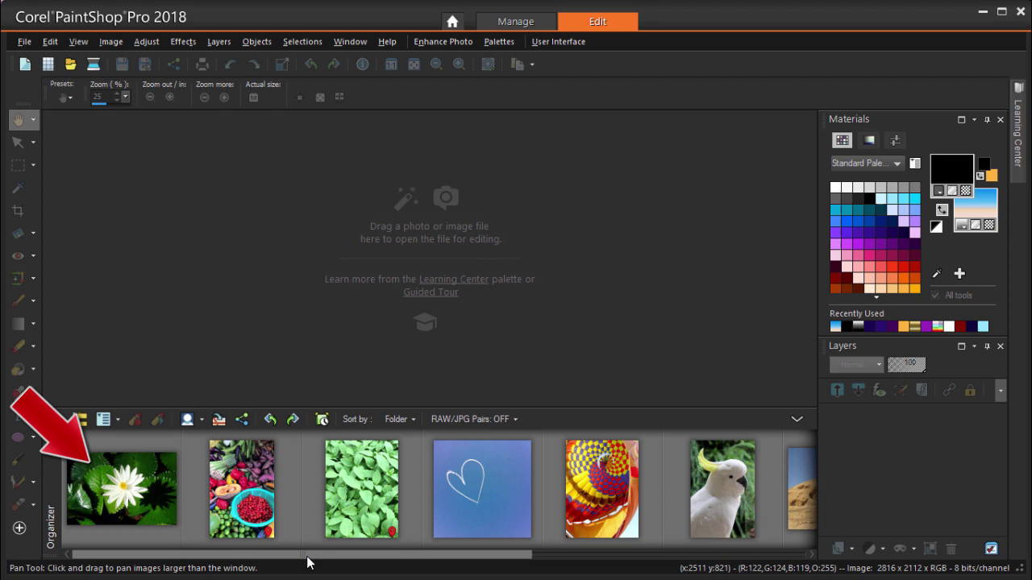
# - Open the Rock desert arch photo from the Organizer for editing, then auto-hide the Organizer
pyautogui.moveTo(307, 557); pyautogui.dragTo(516, 556)
pyautogui.click(515, 513)
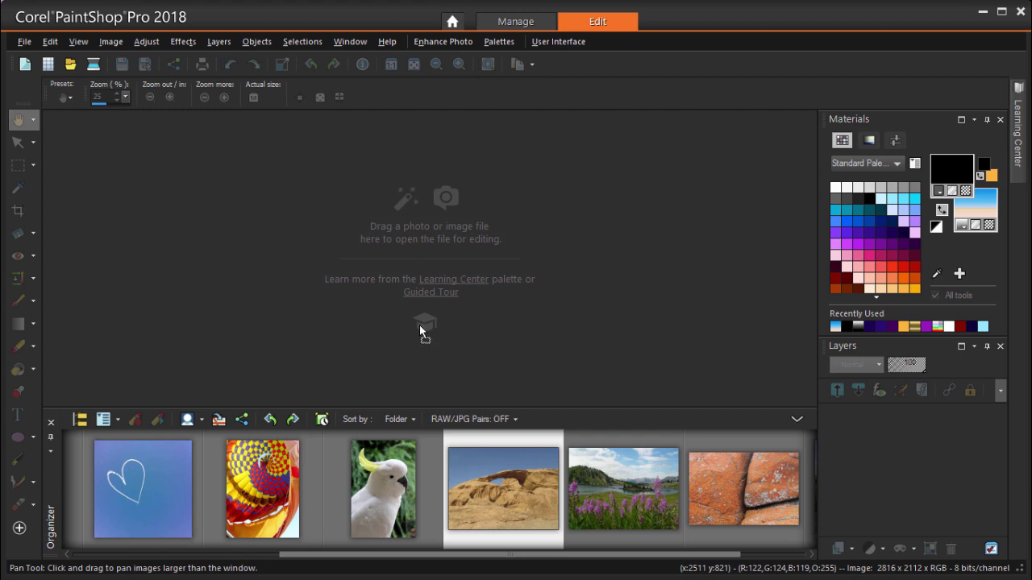
pyautogui.moveTo(420, 325); pyautogui.dragTo(417, 323)
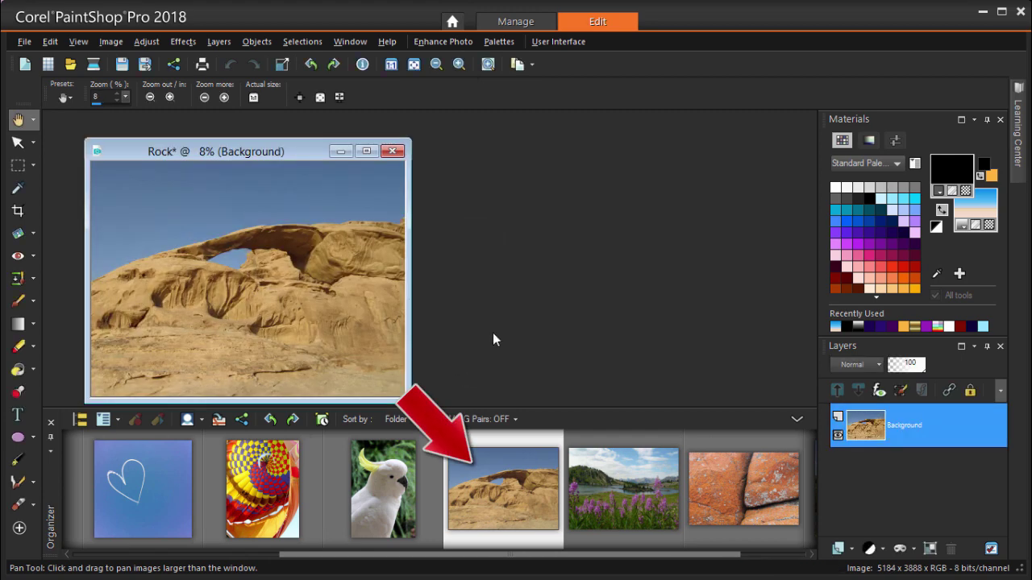
pyautogui.click(50, 439)
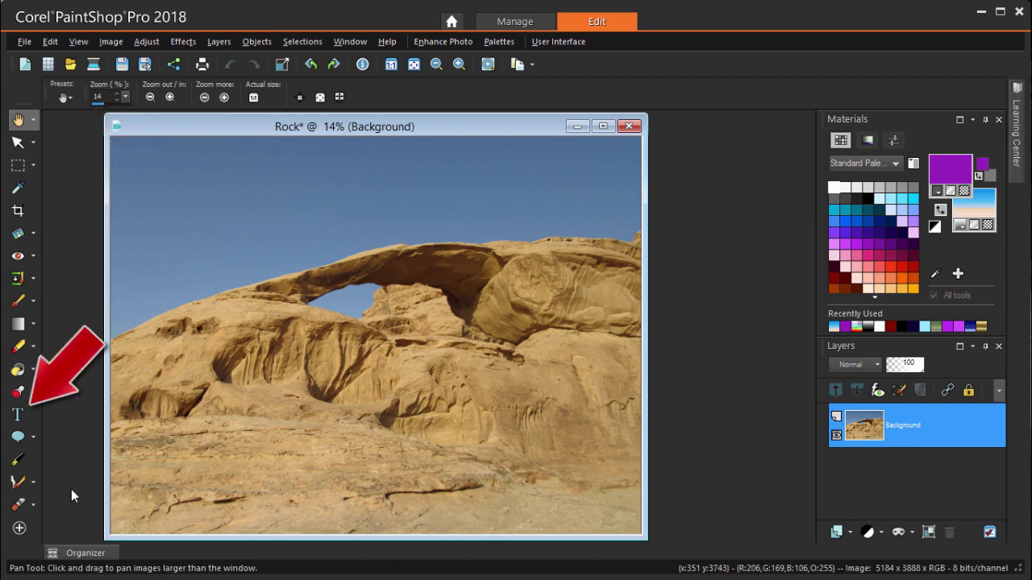
# - Set up the Text tool with the Gold preset and a black outline of width 1.0
pyautogui.click(18, 414)
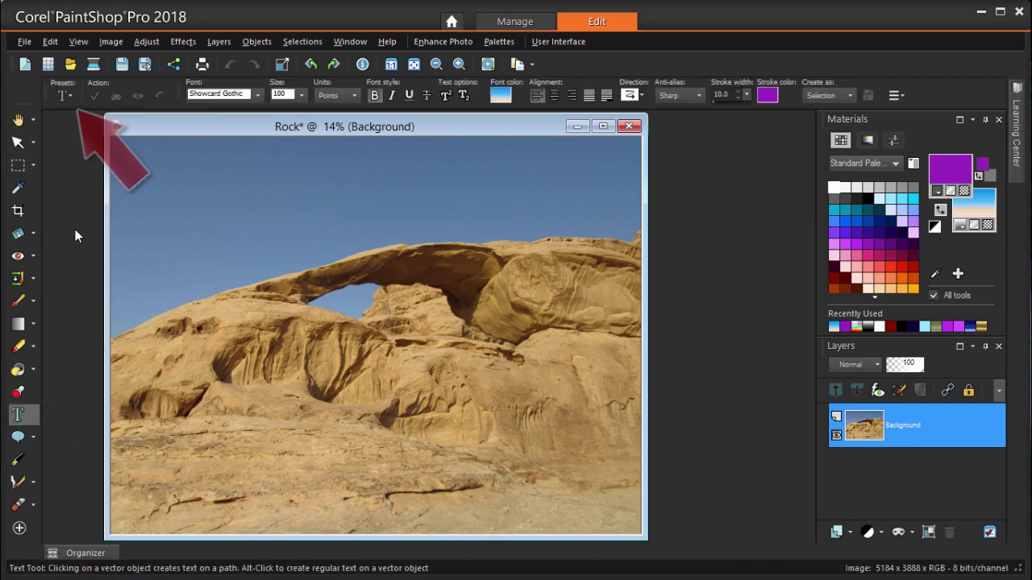
pyautogui.click(64, 96)
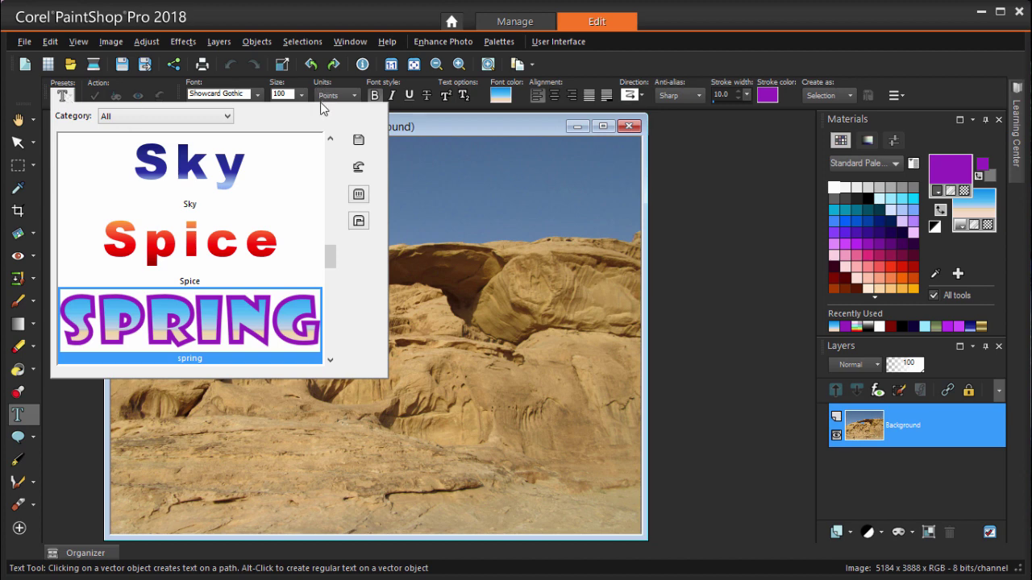
pyautogui.moveTo(335, 244); pyautogui.dragTo(332, 209)
pyautogui.click(292, 247)
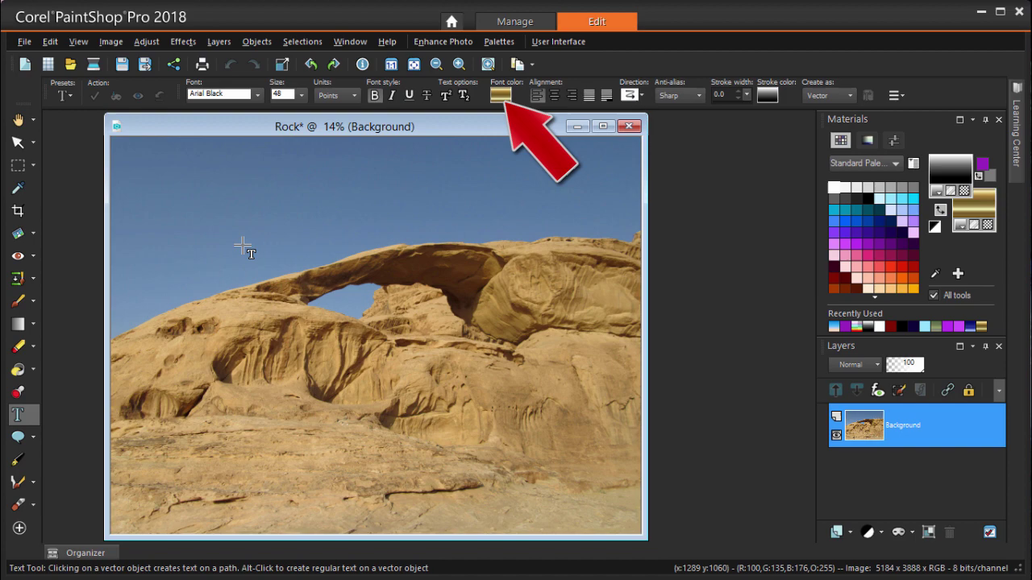
pyautogui.click(500, 94)
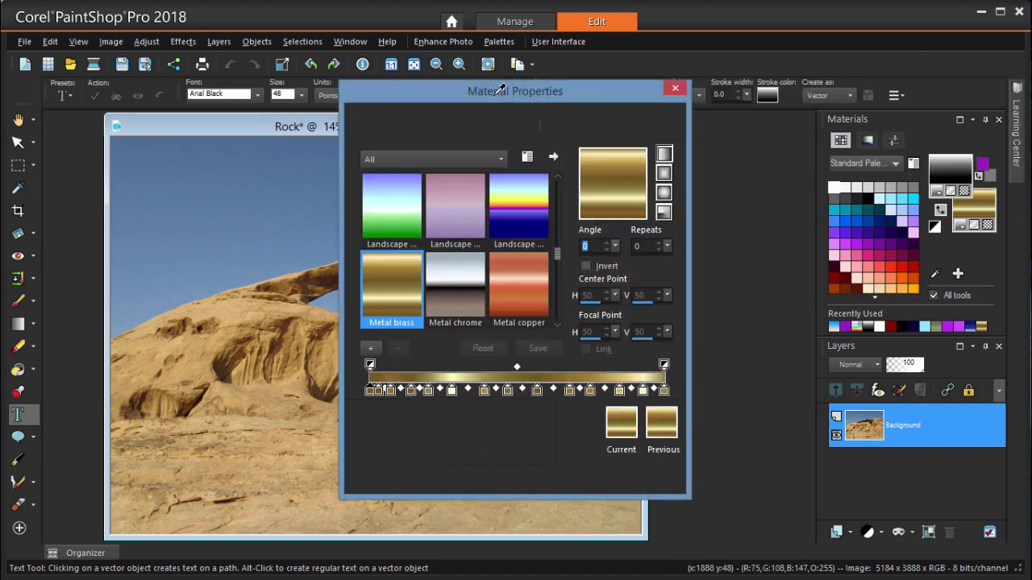
pyautogui.click(676, 88)
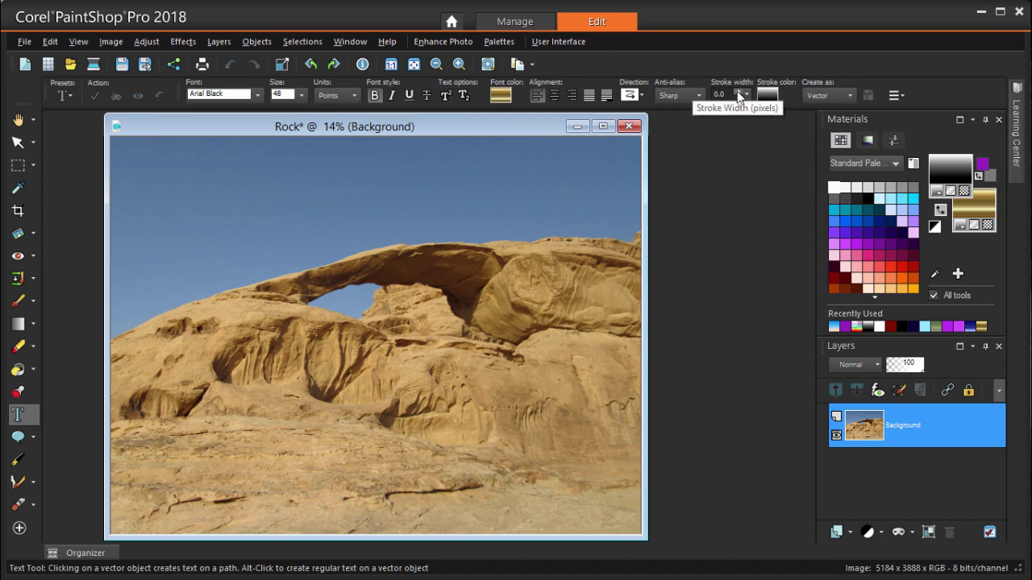
pyautogui.click(740, 95)
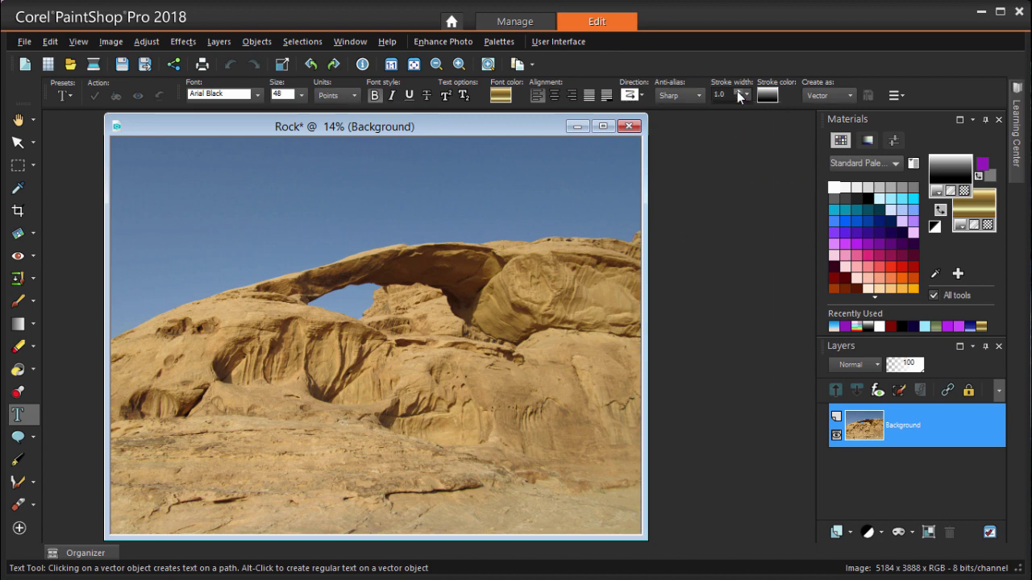
pyautogui.click(870, 197)
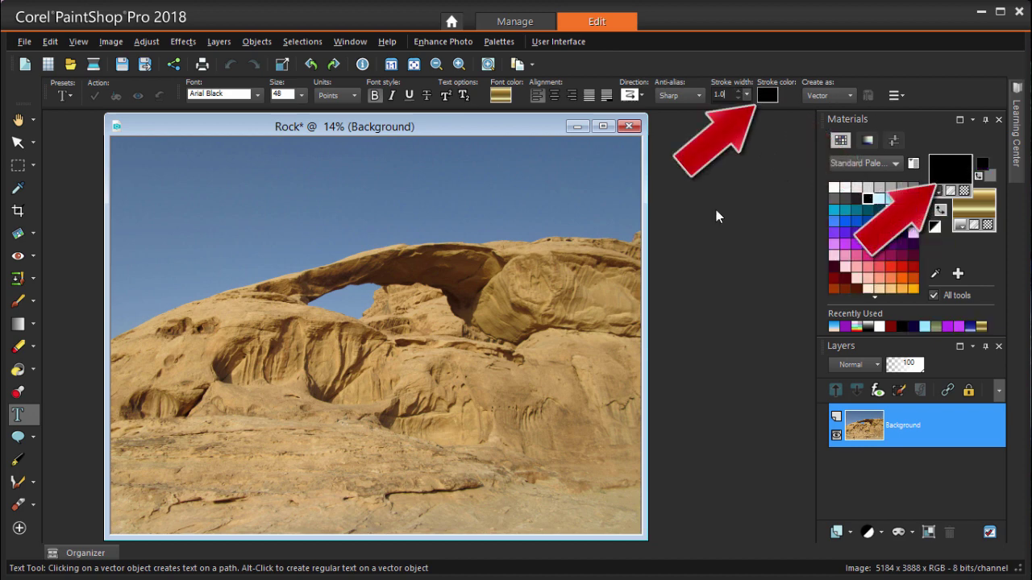
# - Type 'Majestic Desert Arches' in the upper-left sky and hide its Vector 1 layer
pyautogui.click(188, 185)
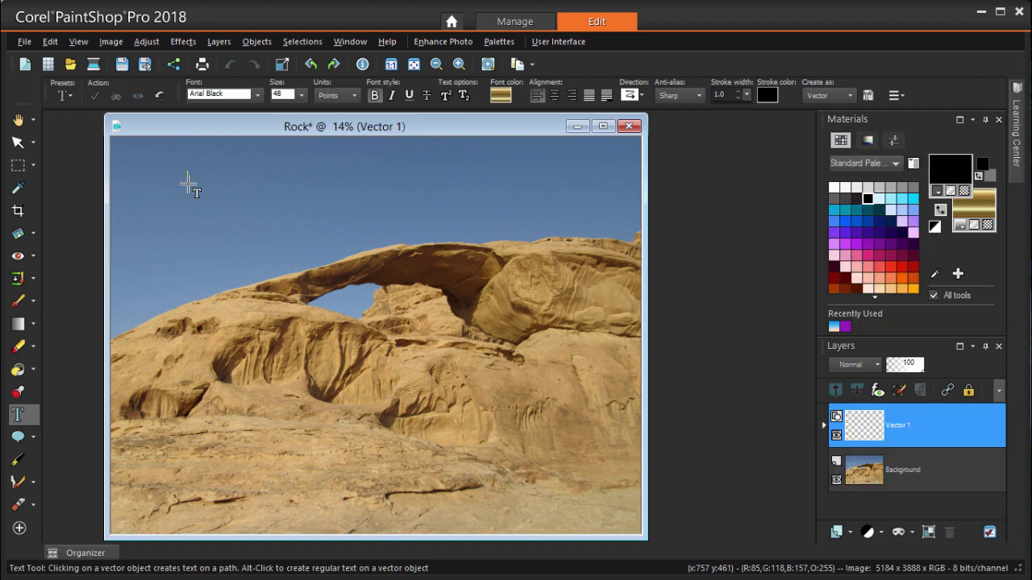
pyautogui.write('Majestic Desert Arches')
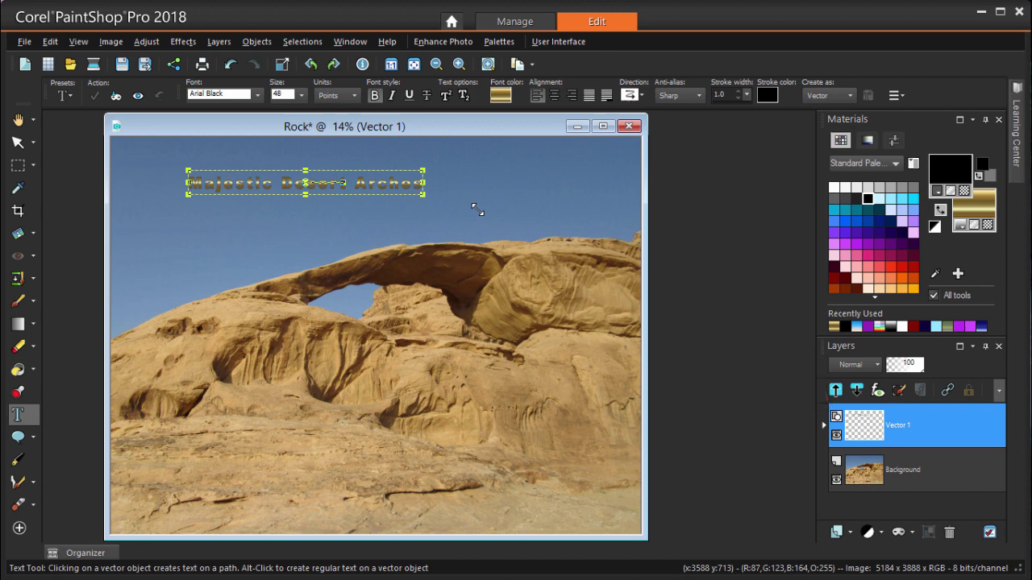
pyautogui.click(837, 435)
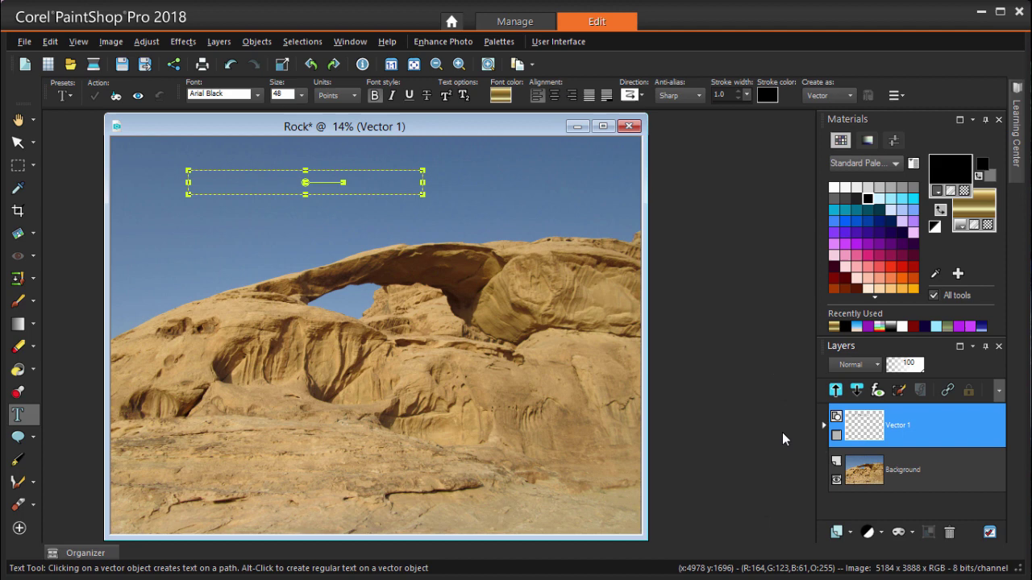
# - Add a new vector layer named 'Shape'
pyautogui.click(850, 534)
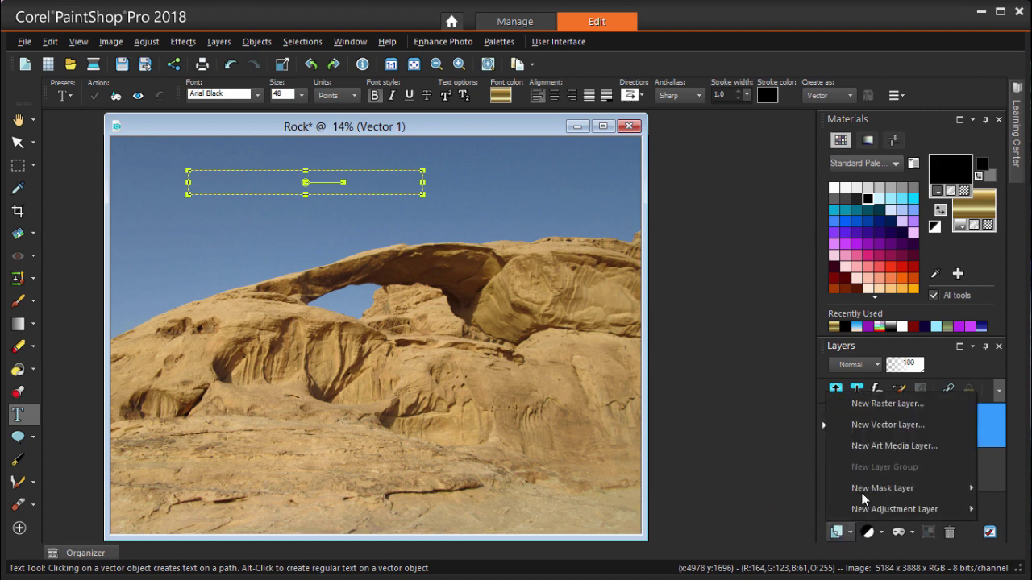
pyautogui.click(859, 423)
pyautogui.write('Shape')
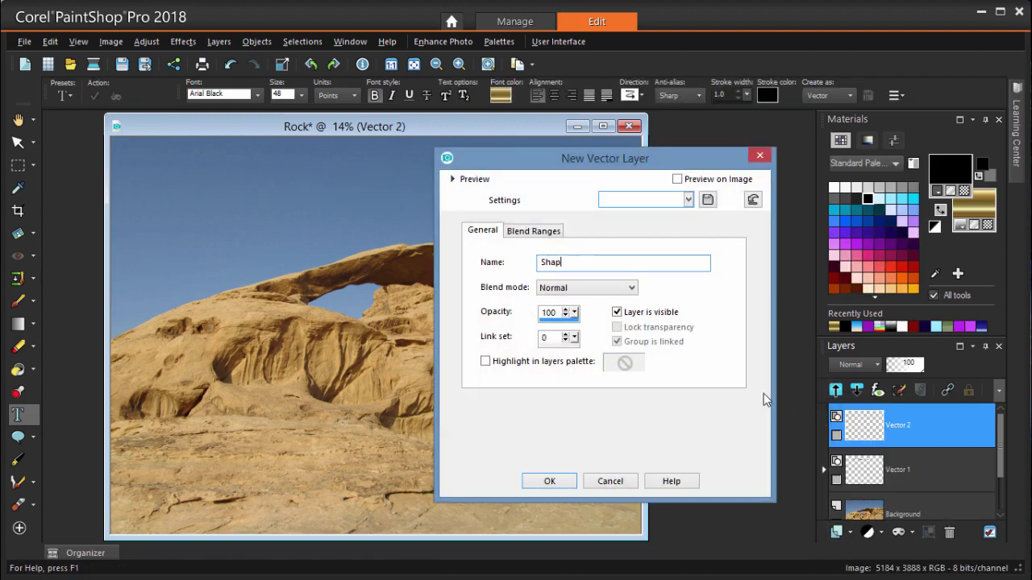
pyautogui.click(550, 482)
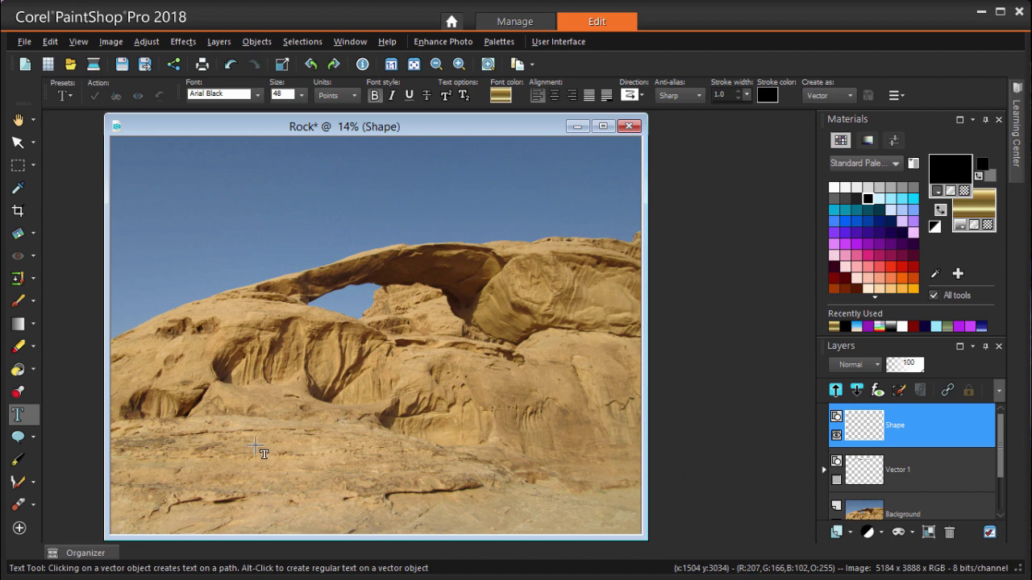
# - Choose the Ellipse tool and set orange as its fill colour
pyautogui.click(33, 442)
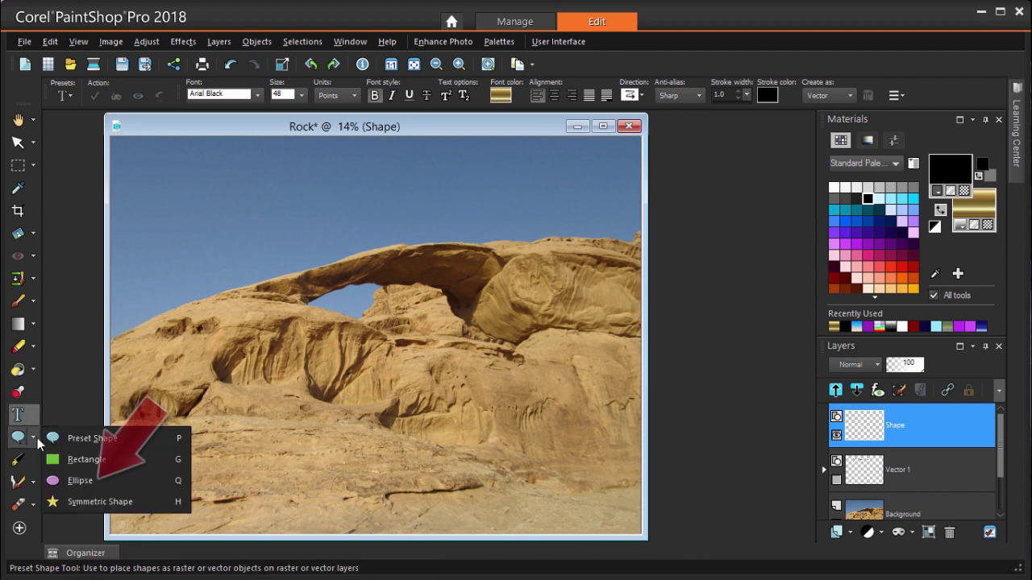
pyautogui.click(109, 482)
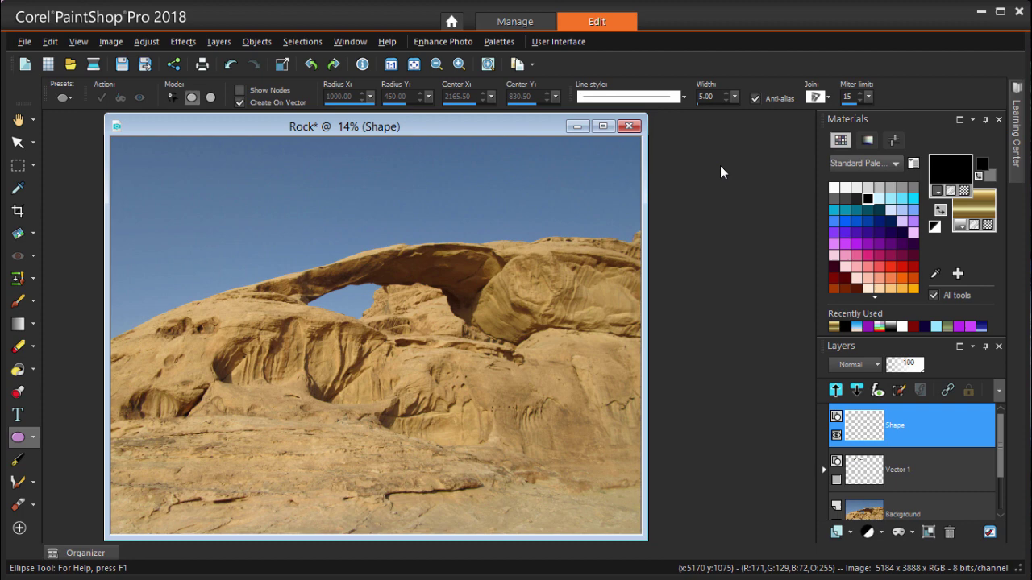
pyautogui.click(991, 202)
pyautogui.click(380, 125)
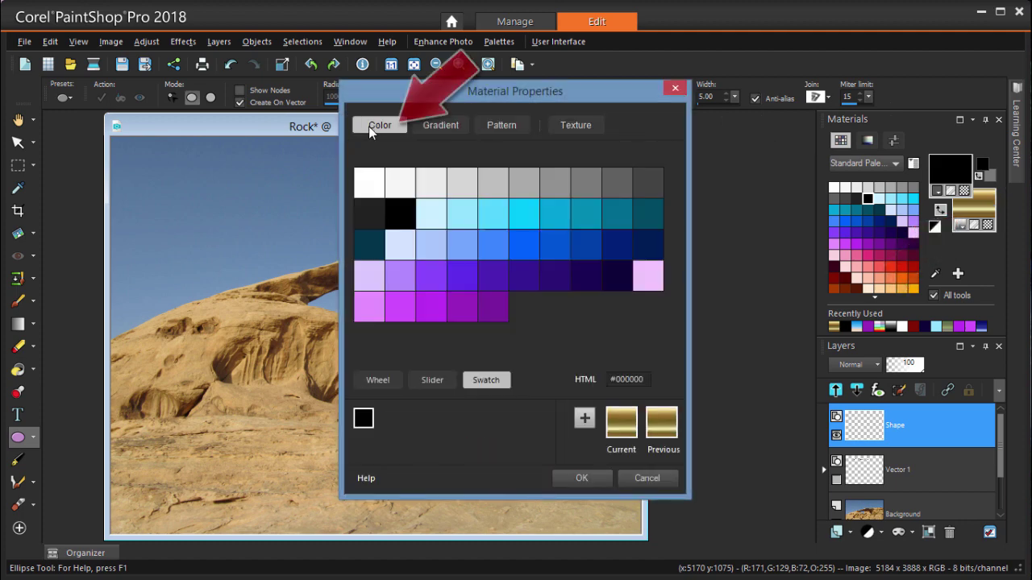
pyautogui.scroll(-3, 671, 312)
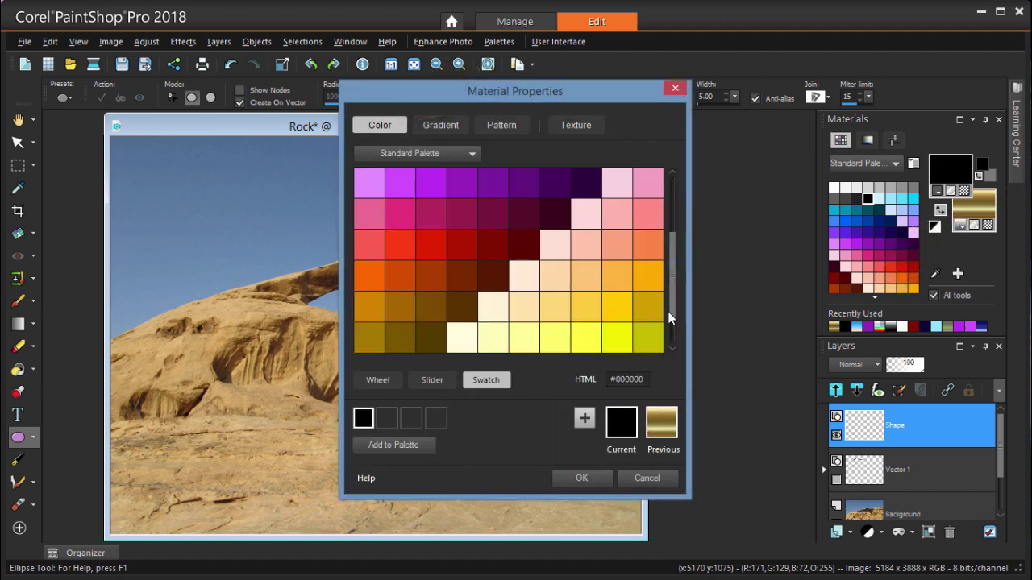
pyautogui.scroll(-1, 612, 287)
pyautogui.click(613, 288)
pyautogui.click(581, 479)
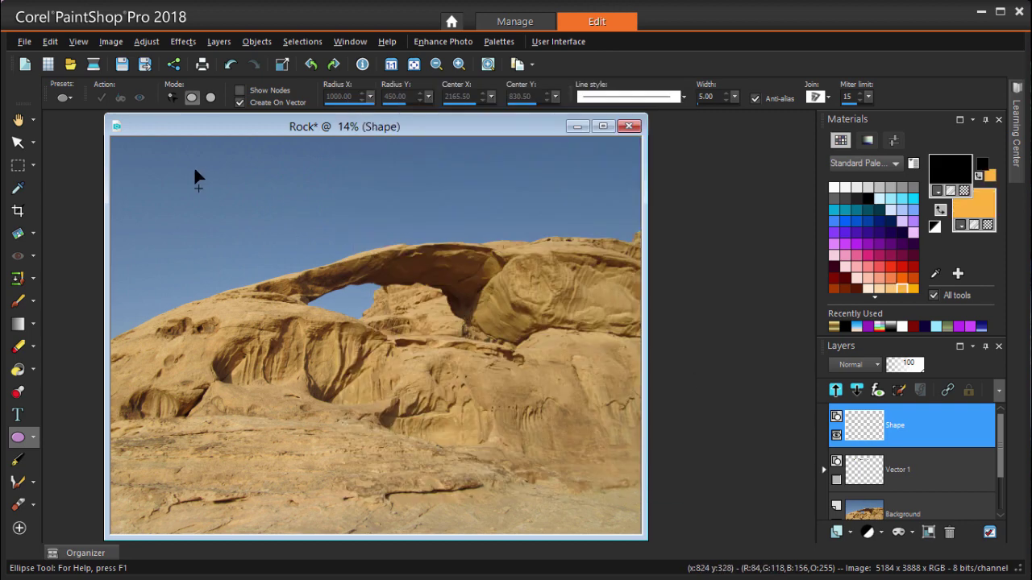
# - Draw an orange ellipse above the arch, then show Vector 1 and move it above Shape
pyautogui.moveTo(187, 169); pyautogui.dragTo(455, 294)
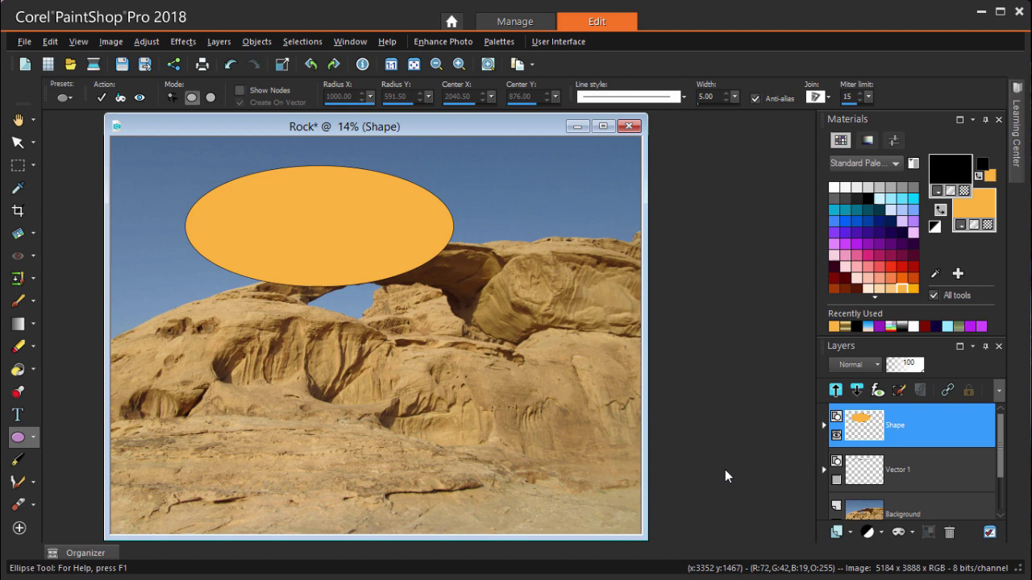
pyautogui.click(839, 482)
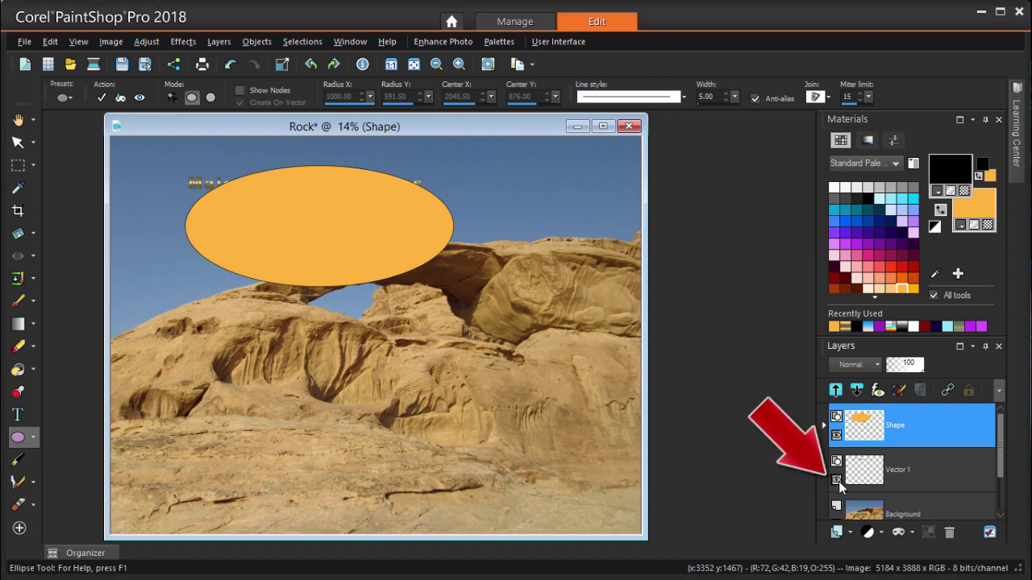
pyautogui.moveTo(889, 471); pyautogui.dragTo(890, 413)
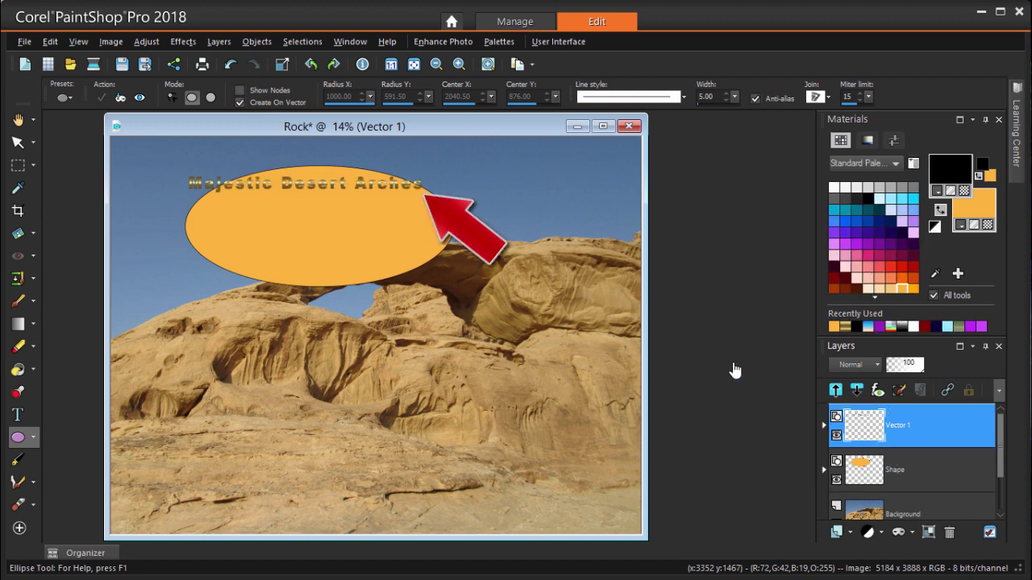
# - Select the ellipse and the text together and apply Fit Text to Path
pyautogui.click(17, 142)
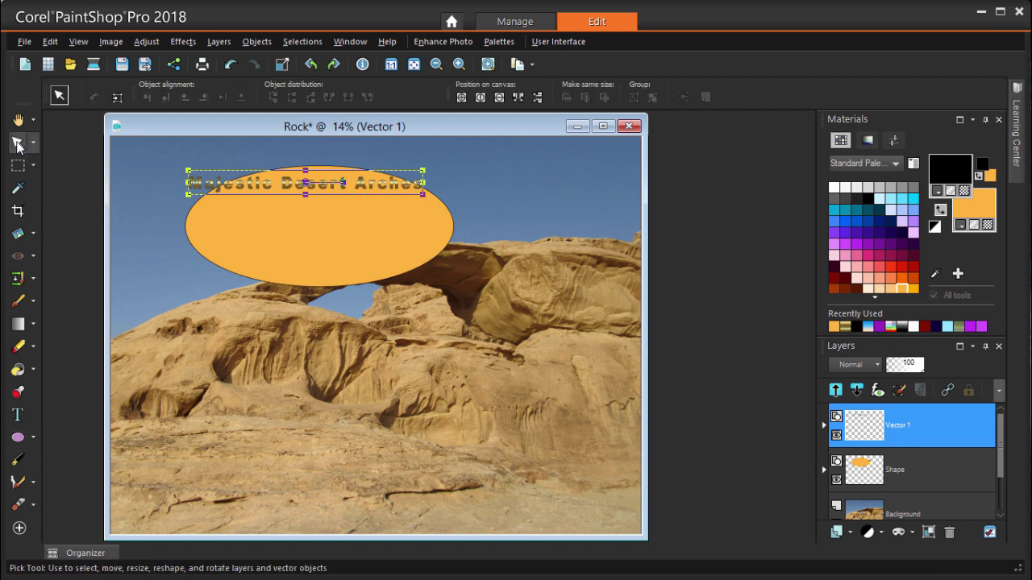
pyautogui.click(218, 228)
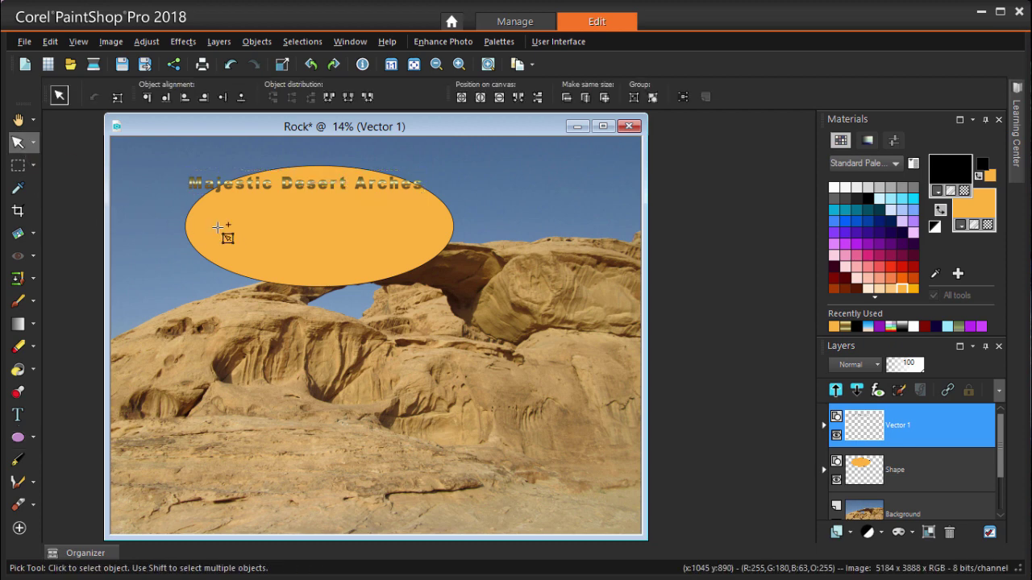
pyautogui.keyDown('shift'); pyautogui.click(217, 228); pyautogui.keyUp('shift')
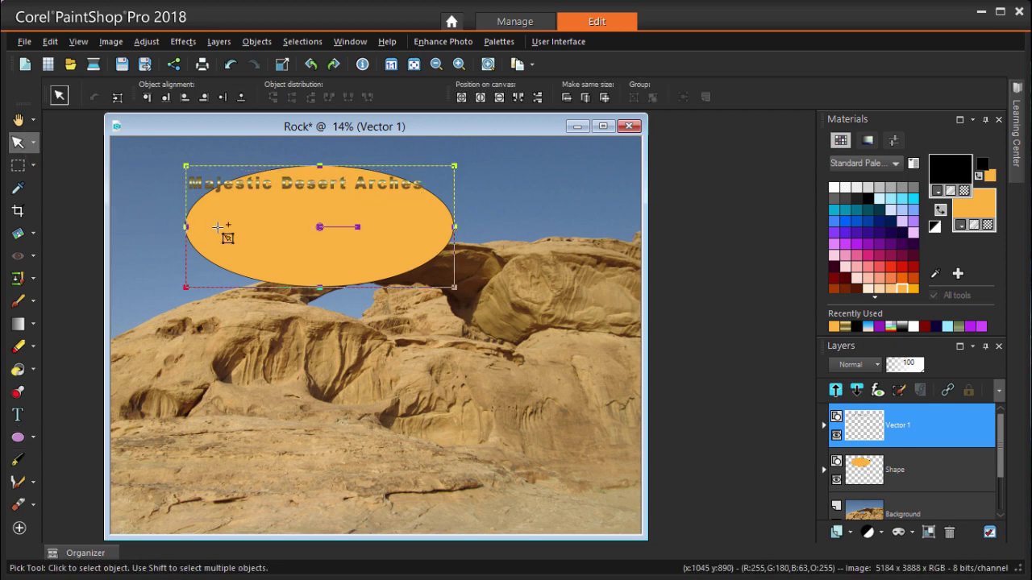
pyautogui.click(268, 45)
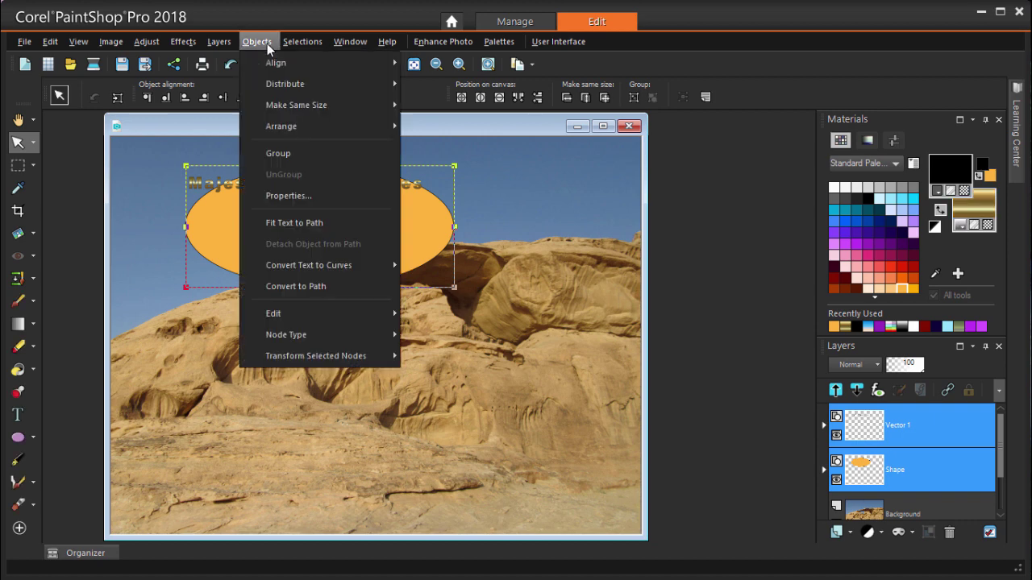
pyautogui.click(344, 222)
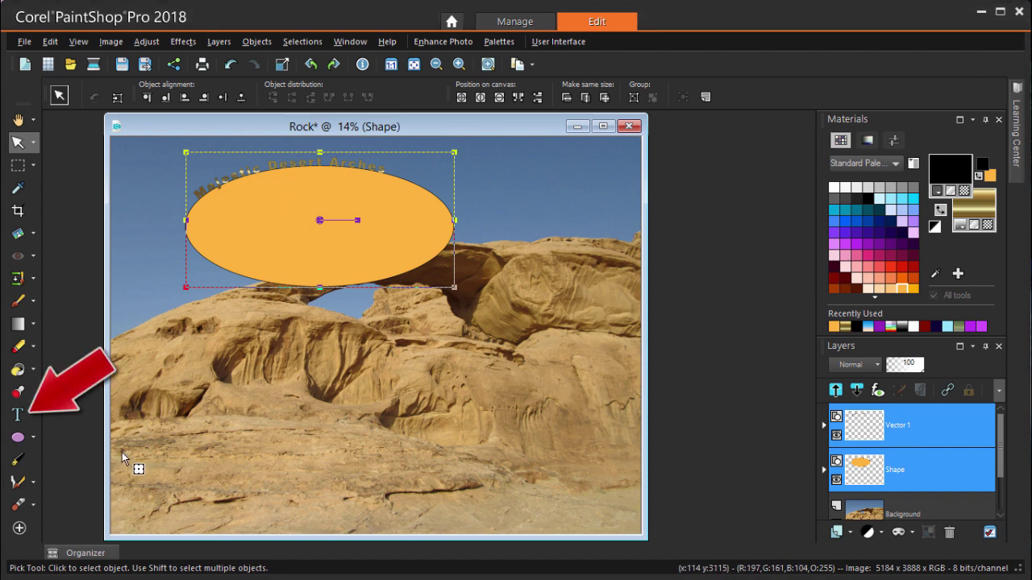
# - Give the path text an offset of -45 and kerning of 150, then slide it along the ellipse
pyautogui.click(27, 419)
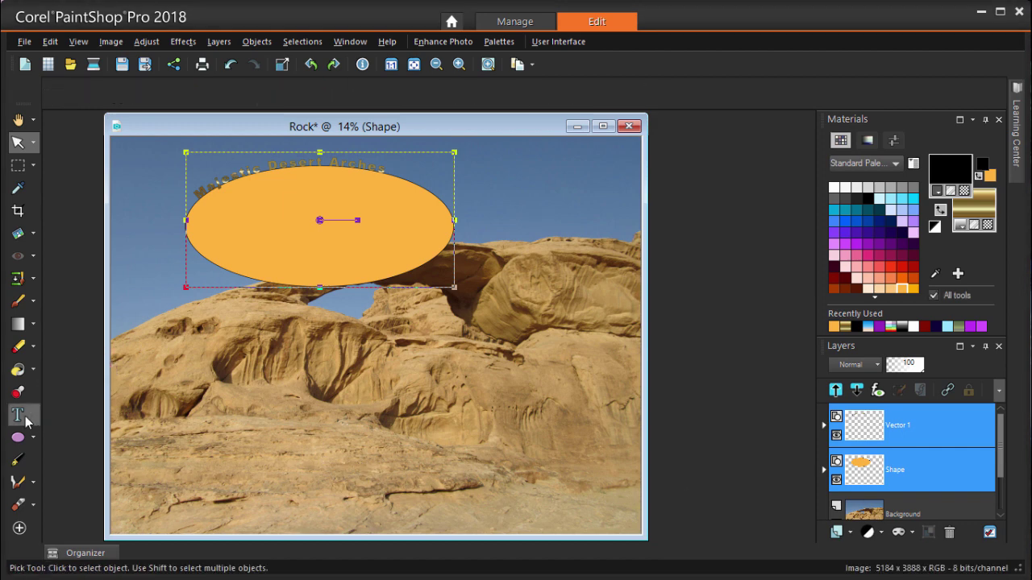
pyautogui.click(21, 426)
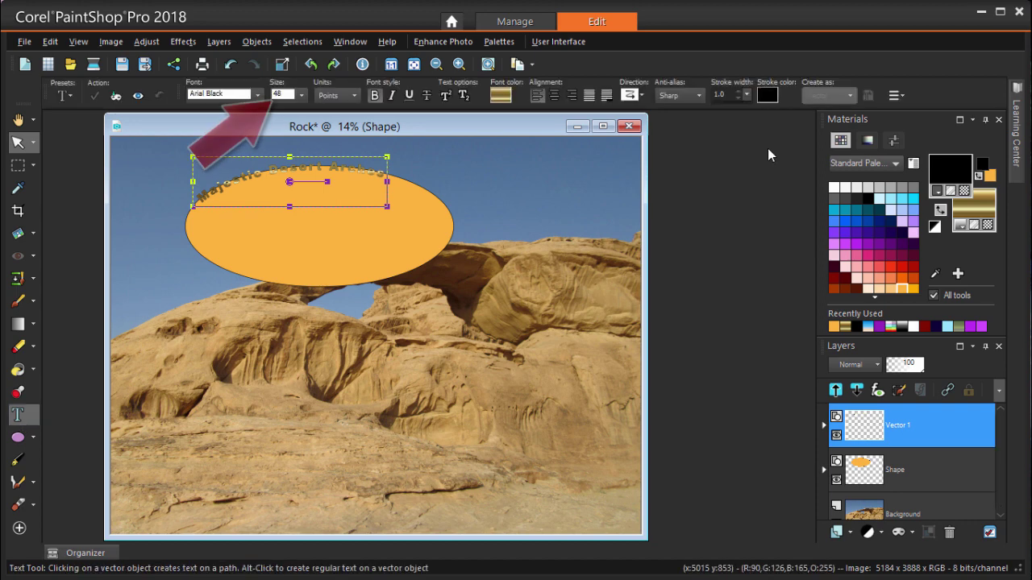
pyautogui.click(893, 96)
pyautogui.click(821, 174)
pyautogui.click(821, 174)
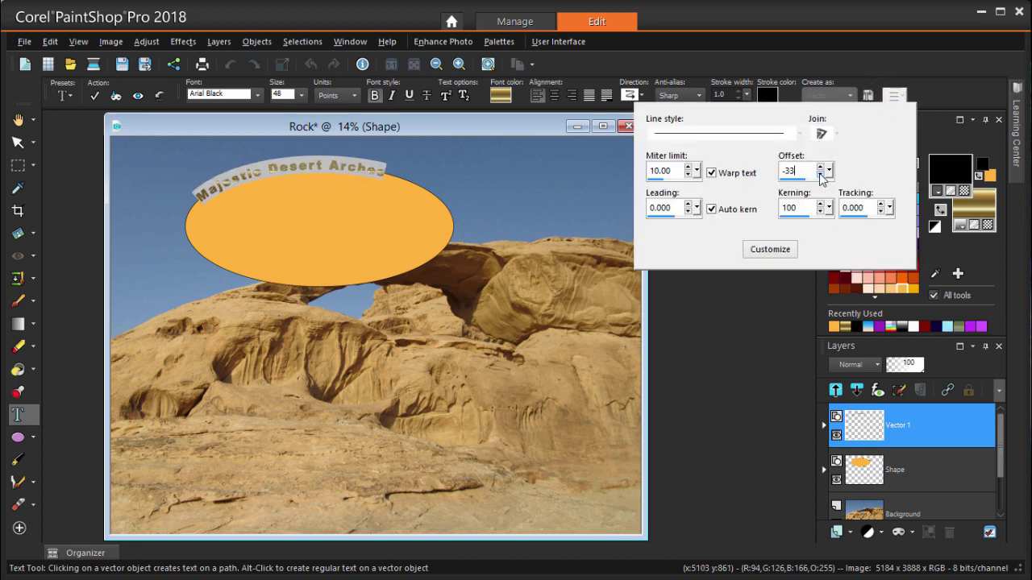
pyautogui.click(821, 174)
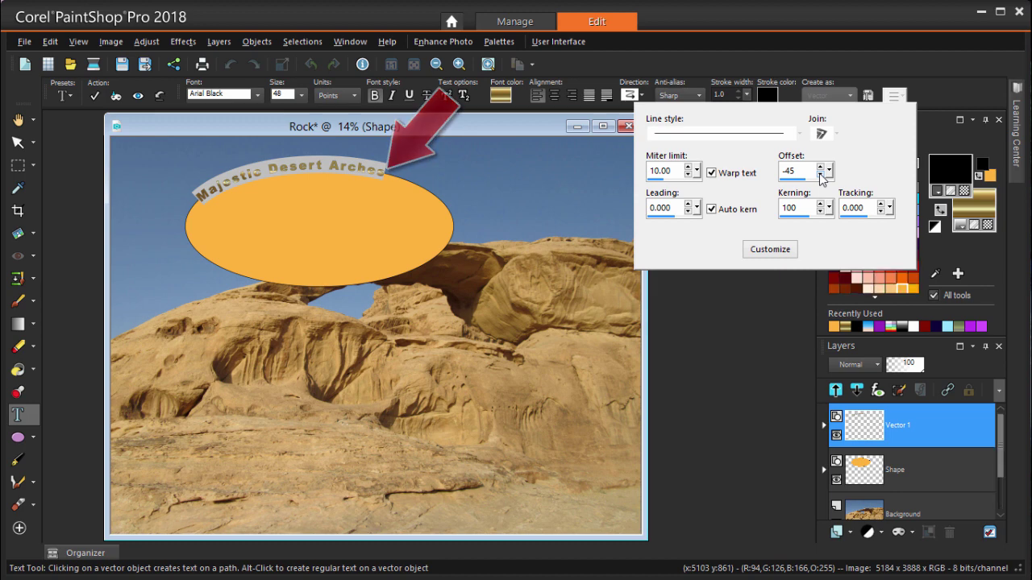
pyautogui.click(819, 204)
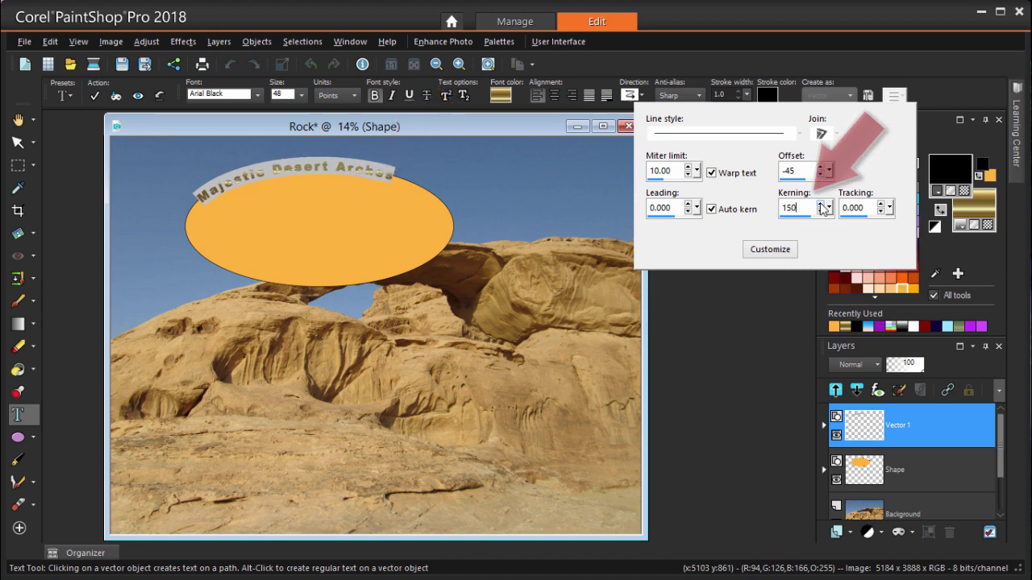
pyautogui.click(783, 282)
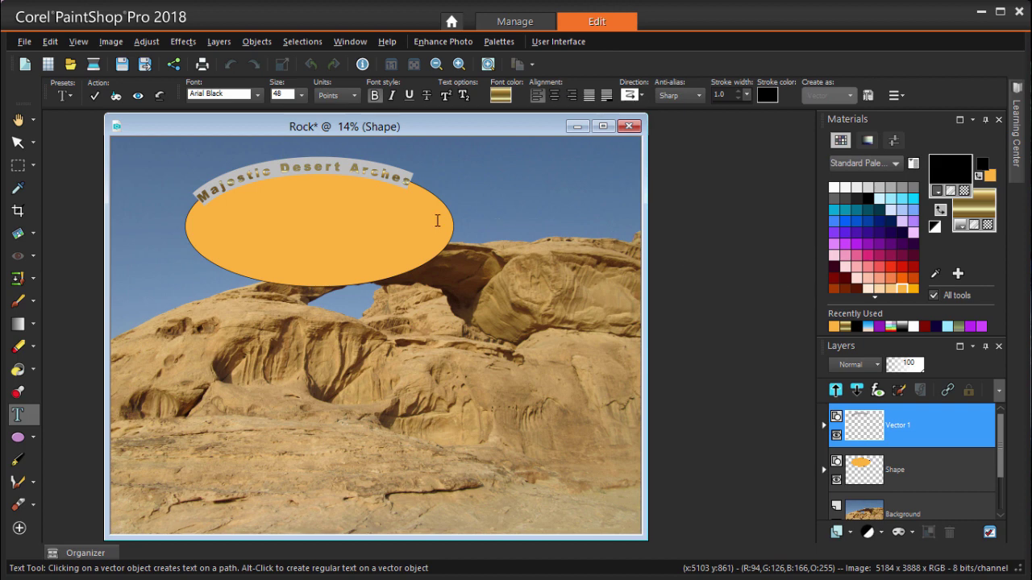
pyautogui.hotkey('ctrl', 'Return')
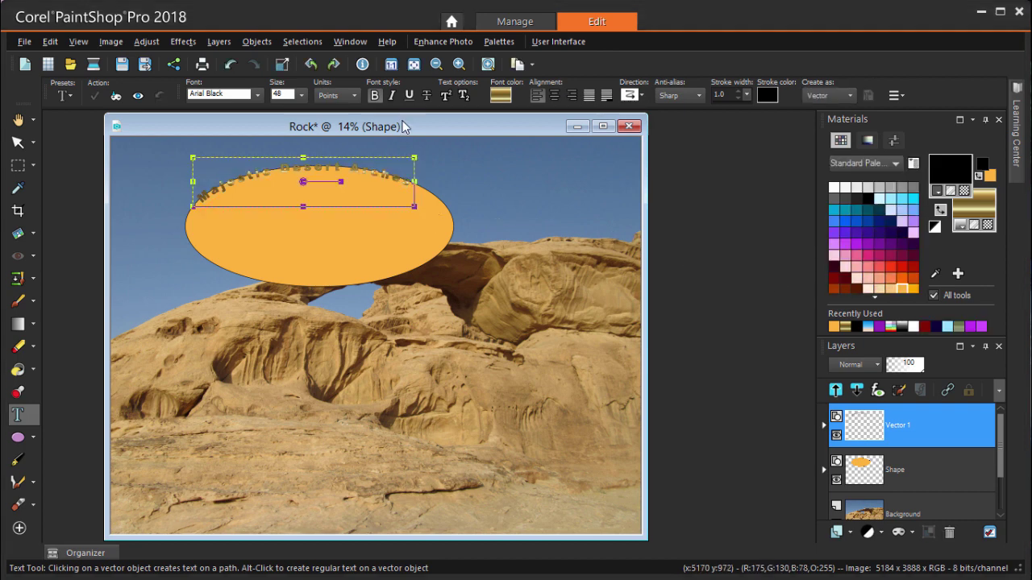
pyautogui.moveTo(306, 182); pyautogui.dragTo(286, 265)
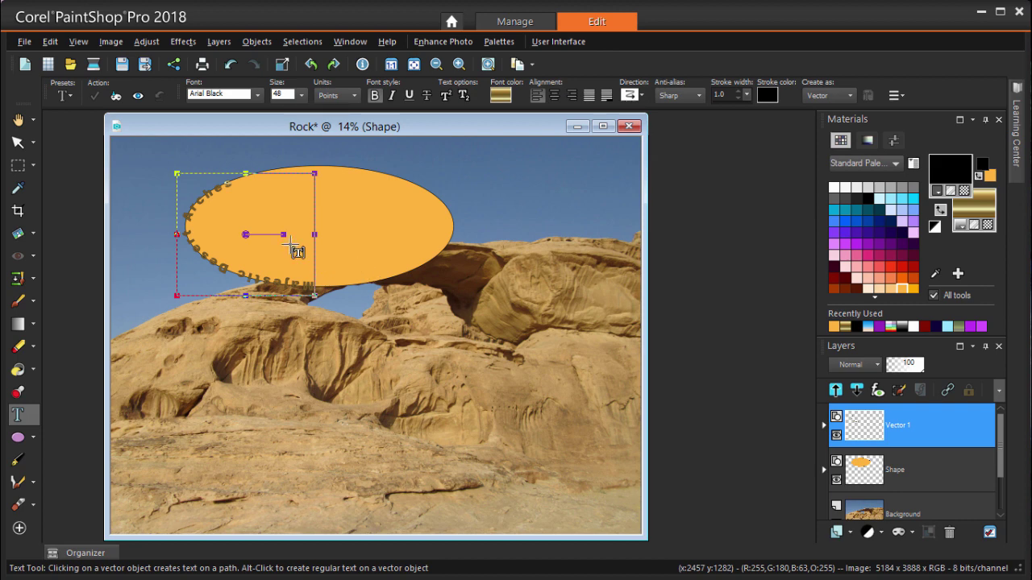
# - Convert the orange ellipse into an editable path
pyautogui.click(19, 142)
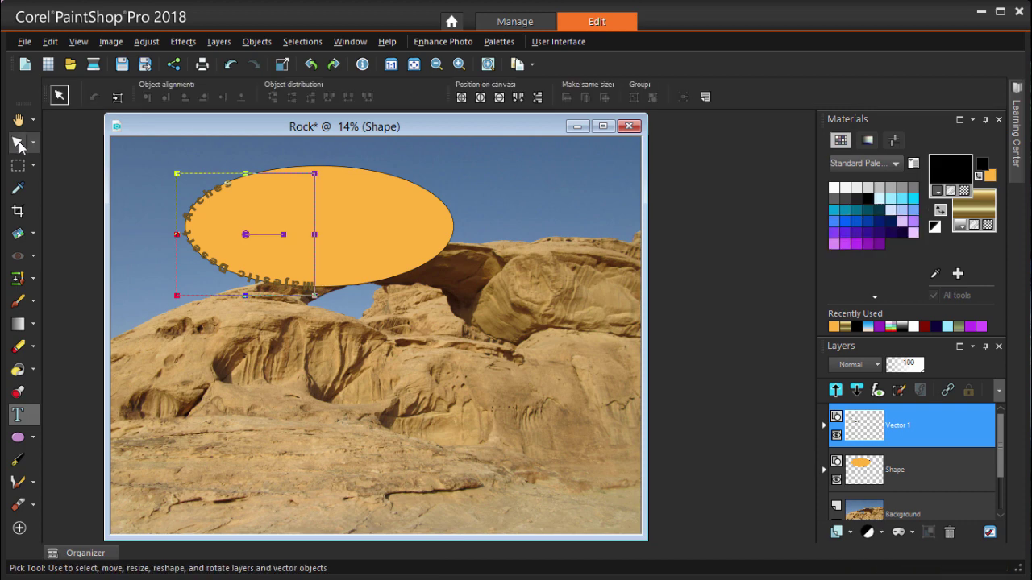
pyautogui.click(372, 233)
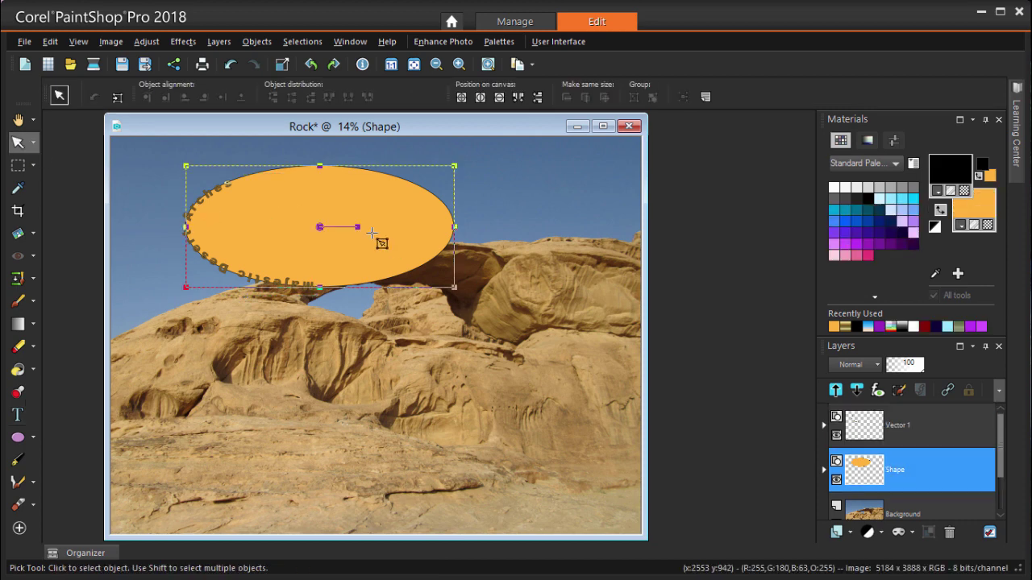
pyautogui.click(255, 43)
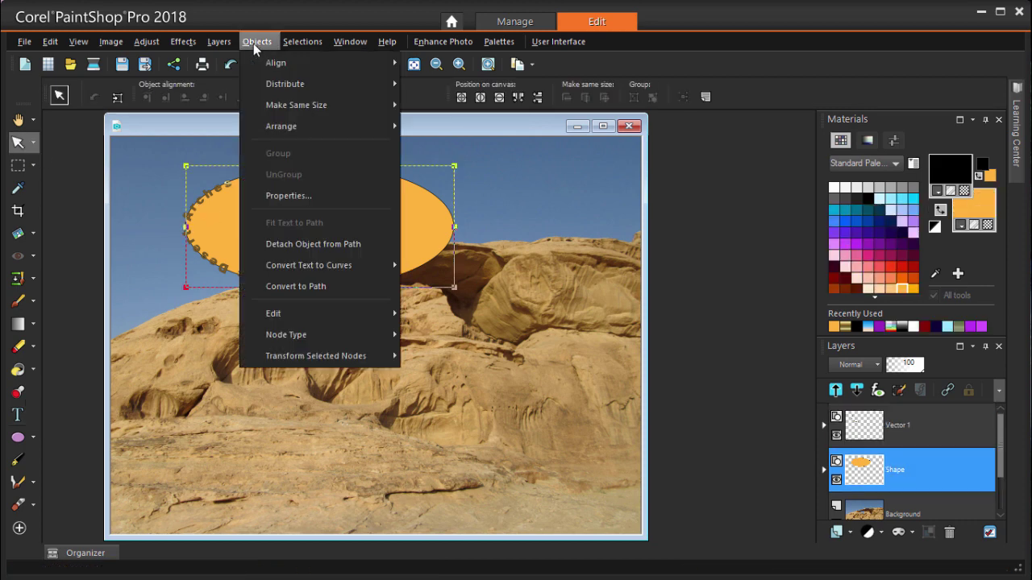
pyautogui.click(282, 288)
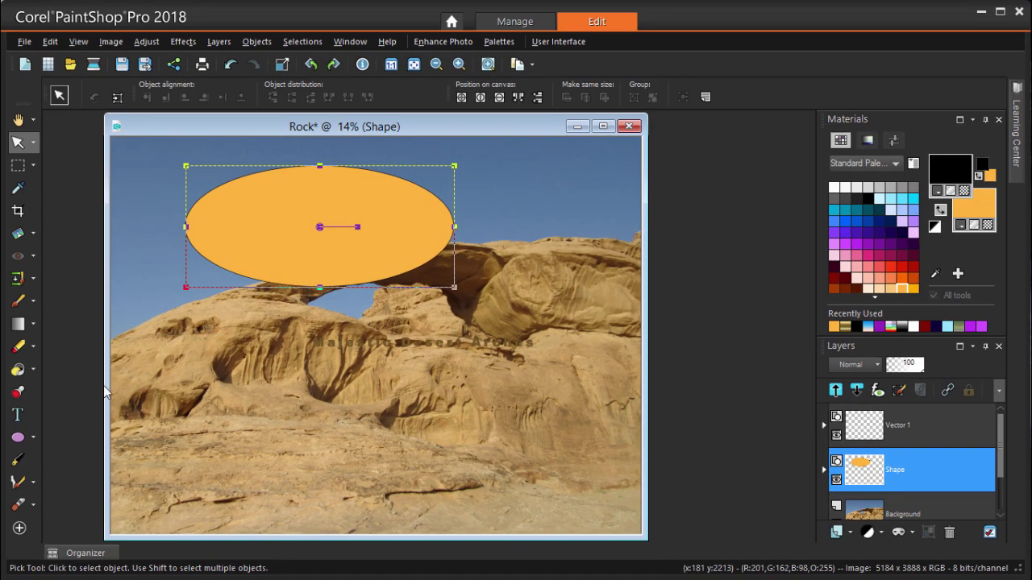
# - Reverse the ellipse path's direction with the Pen tool's Reverse Path command
pyautogui.click(18, 461)
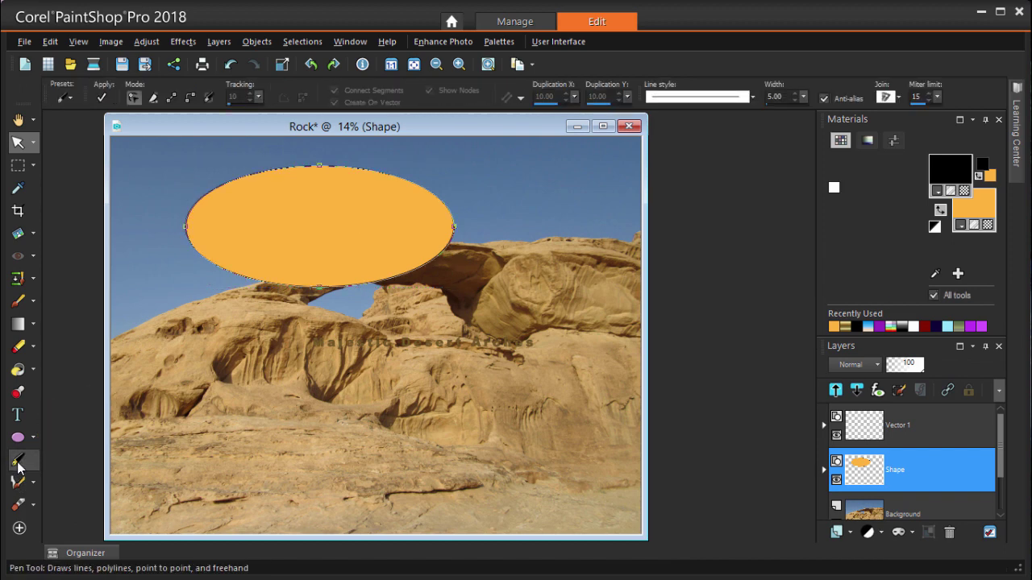
pyautogui.rightClick(271, 201)
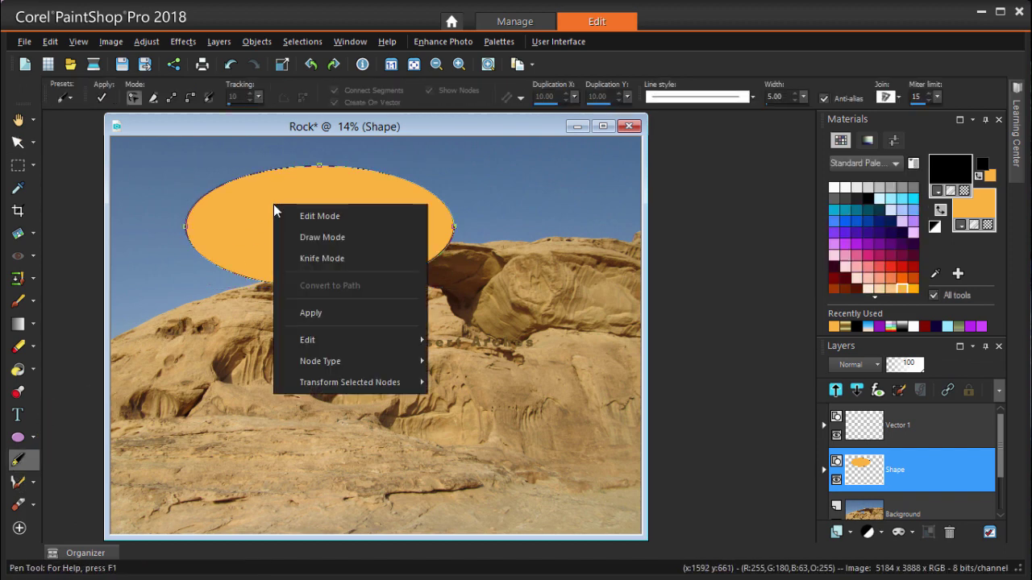
pyautogui.moveTo(373, 343)
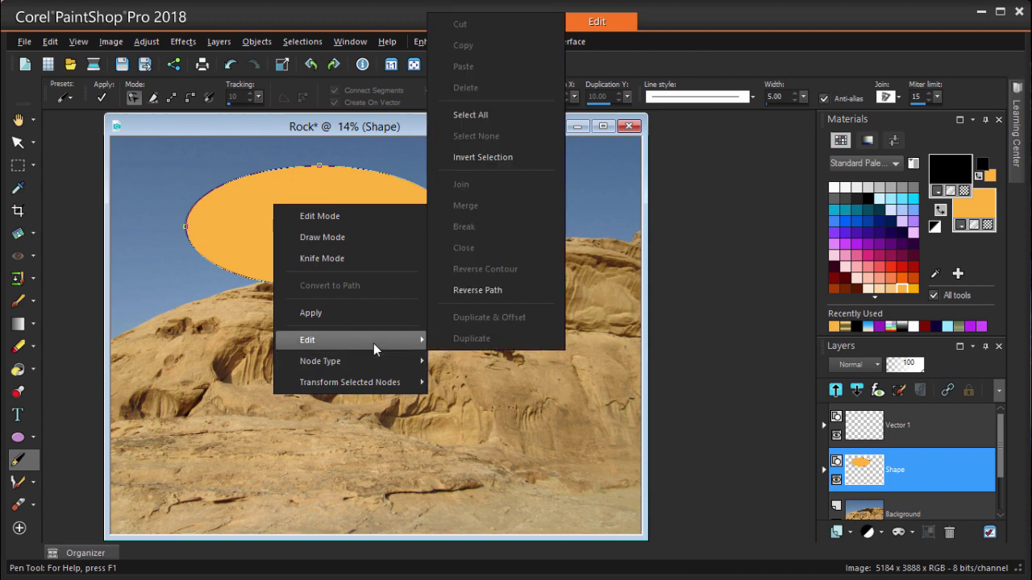
pyautogui.click(454, 294)
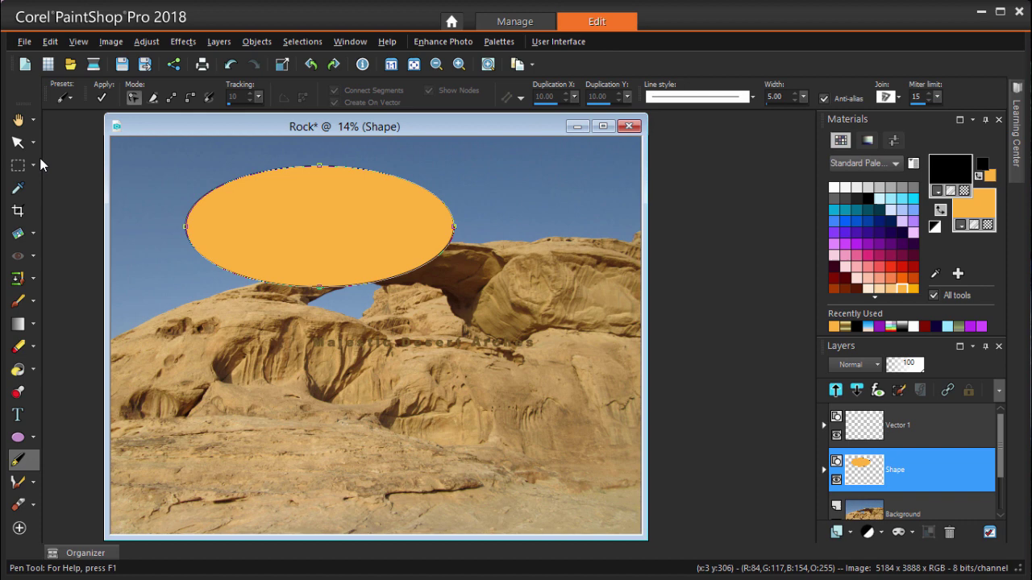
# - Select the reversed ellipse and the text and fit the text to the path again
pyautogui.click(18, 142)
pyautogui.click(256, 237)
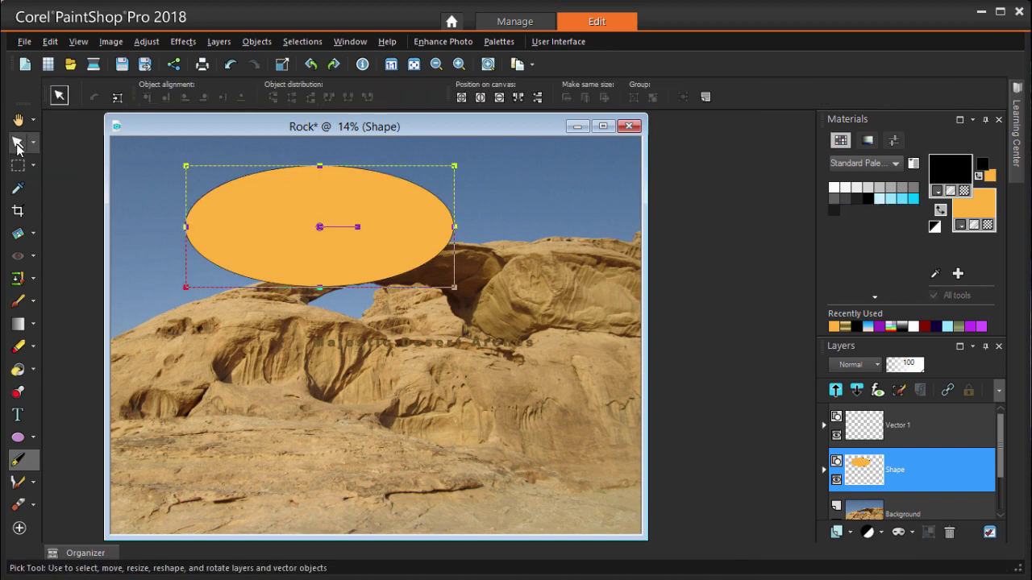
pyautogui.keyDown('shift'); pyautogui.click(411, 344); pyautogui.keyUp('shift')
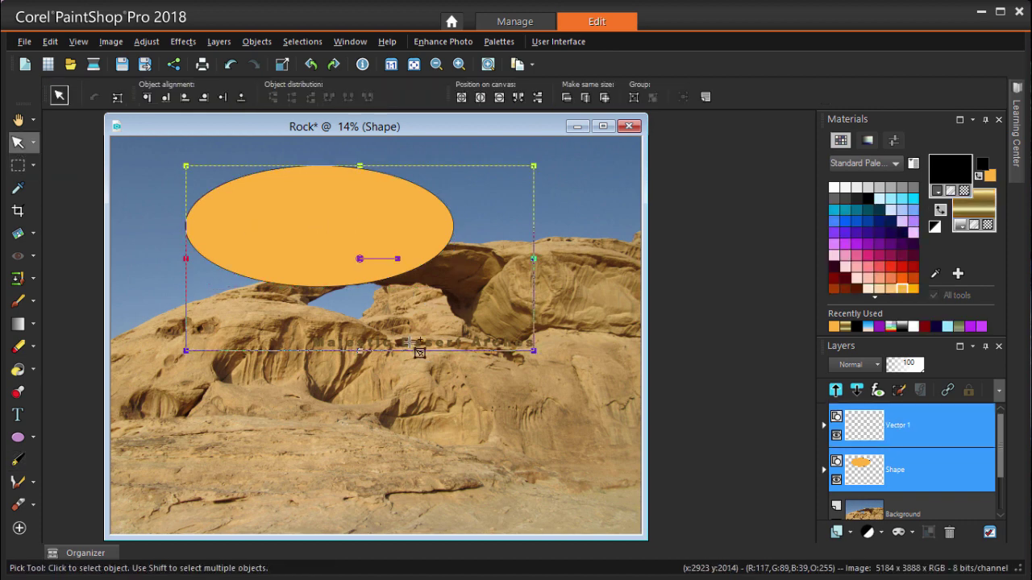
pyautogui.click(257, 41)
pyautogui.click(287, 224)
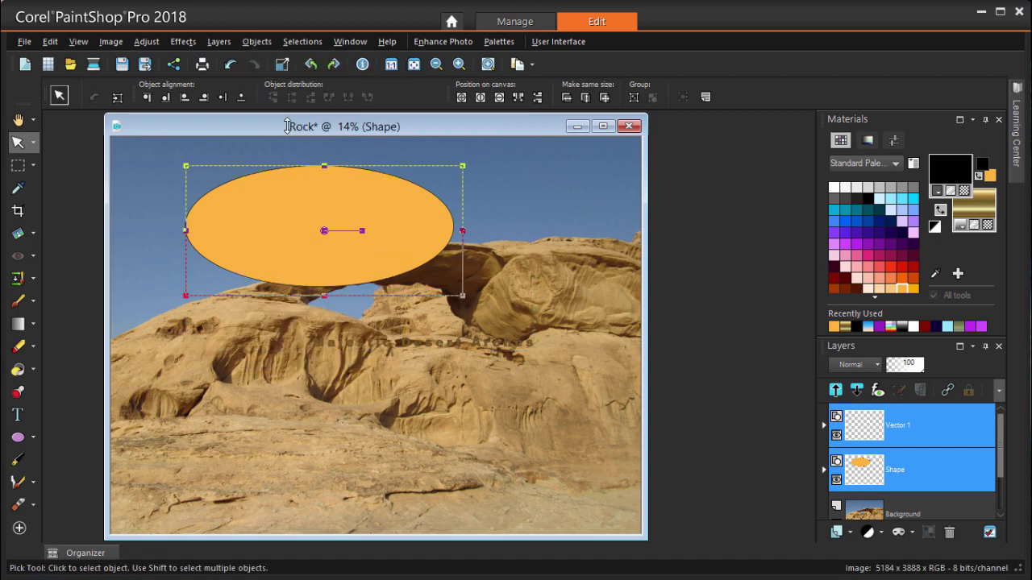
# - Slide the text along the ellipse's lower edge and move the ellipse up and left
pyautogui.click(384, 250)
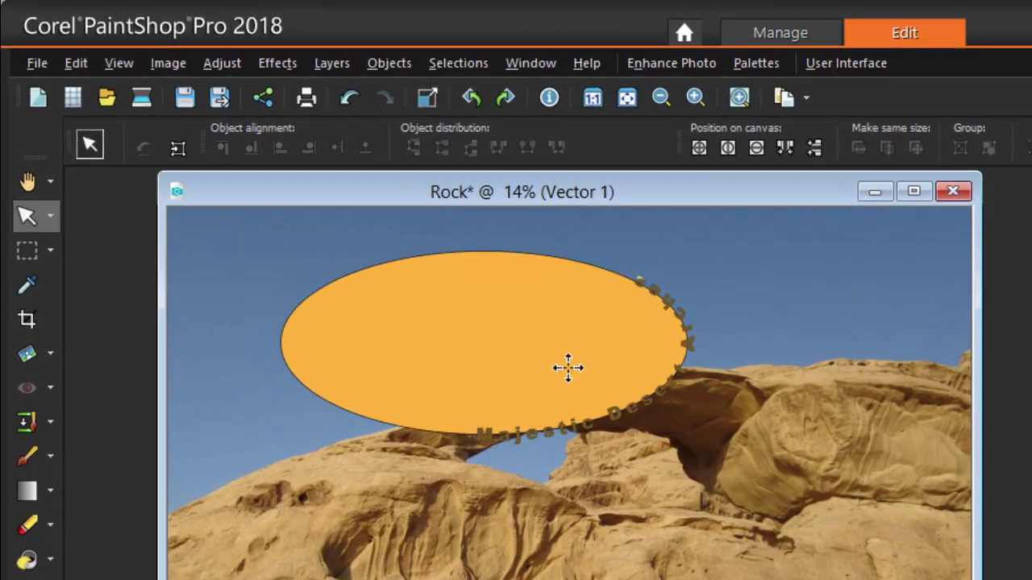
pyautogui.moveTo(378, 252); pyautogui.dragTo(328, 254)
pyautogui.moveTo(499, 384); pyautogui.dragTo(489, 396)
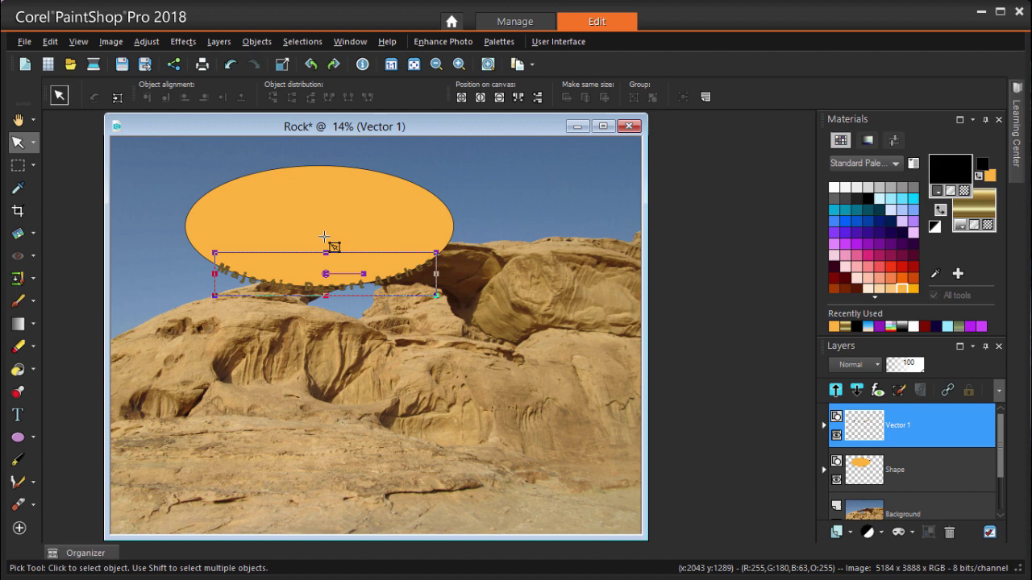
pyautogui.click(323, 203)
pyautogui.moveTo(322, 202); pyautogui.dragTo(194, 189)
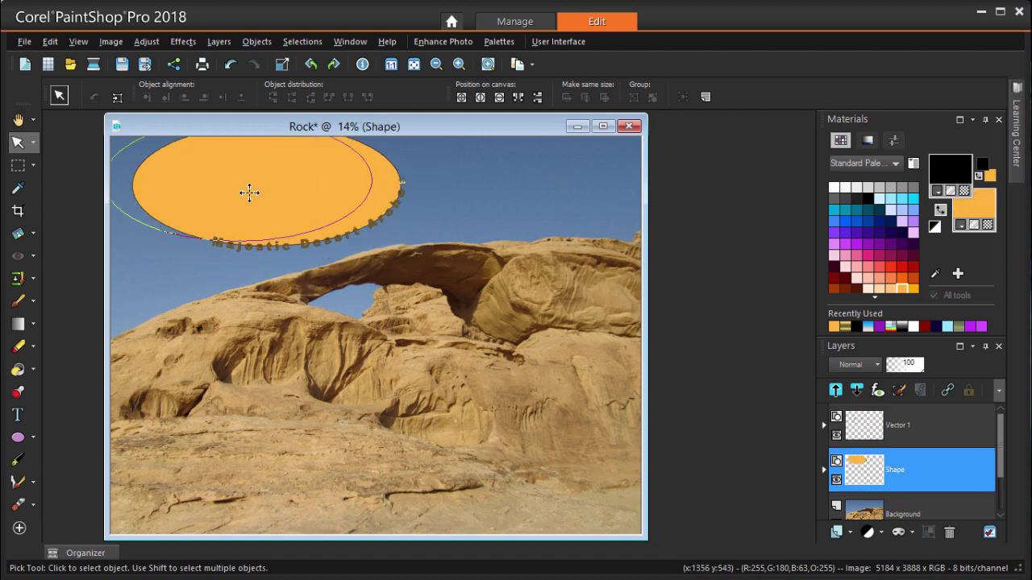
pyautogui.click(326, 237)
pyautogui.moveTo(292, 197); pyautogui.dragTo(239, 226)
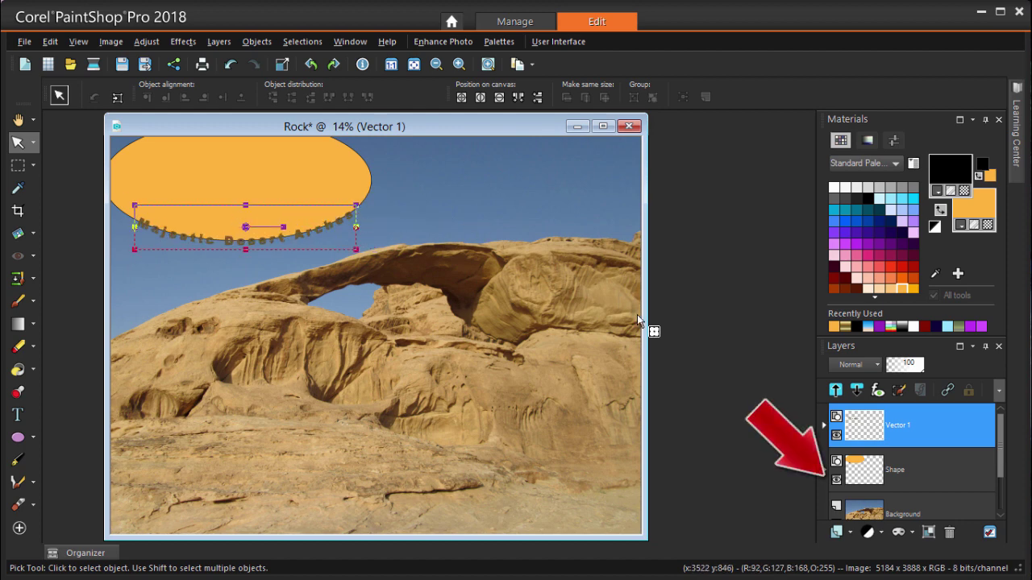
# - Hide the Shape layer, then delete it
pyautogui.click(836, 481)
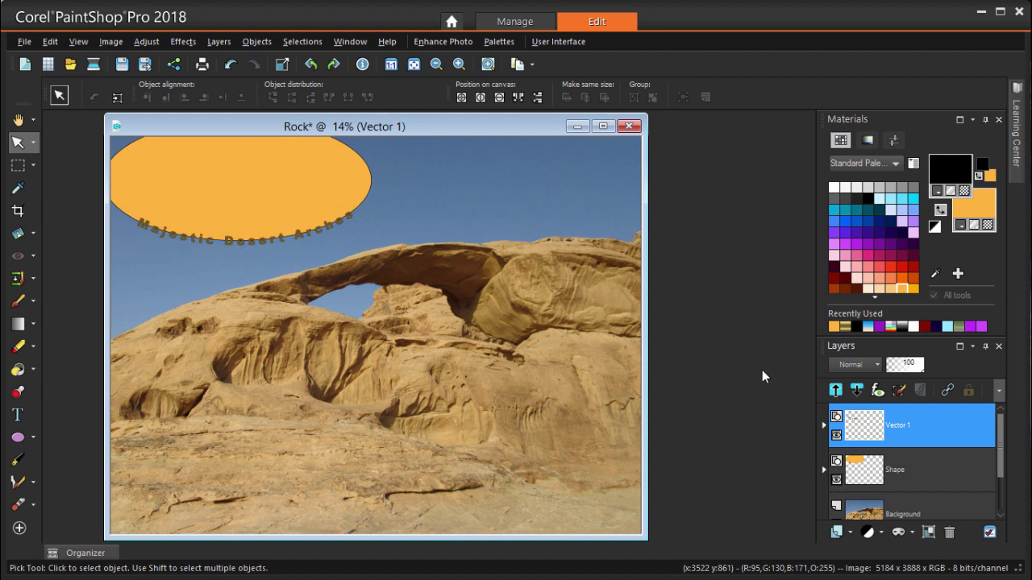
pyautogui.click(568, 188)
pyautogui.press('a')
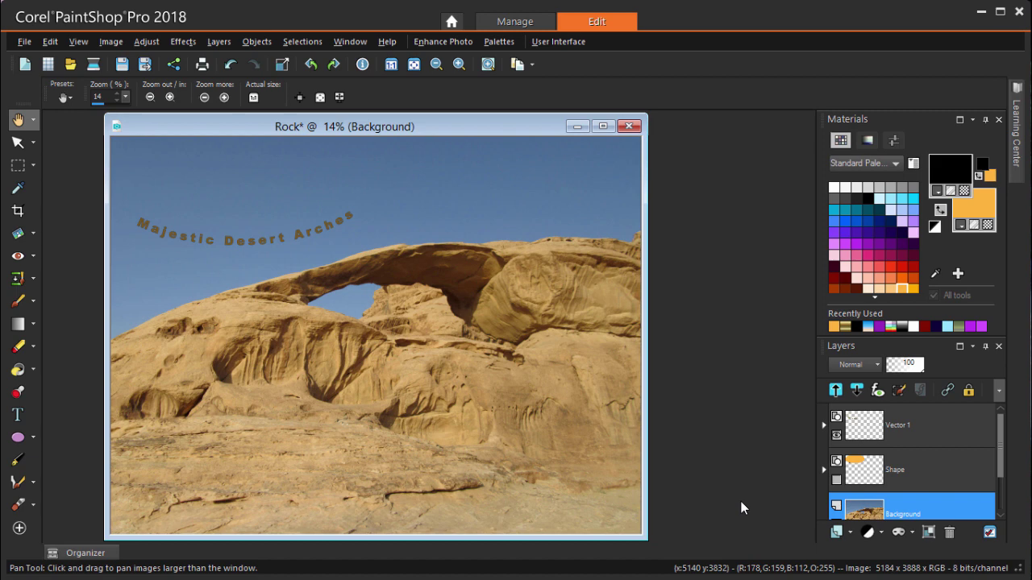
pyautogui.rightClick(899, 475)
pyautogui.press('Escape')
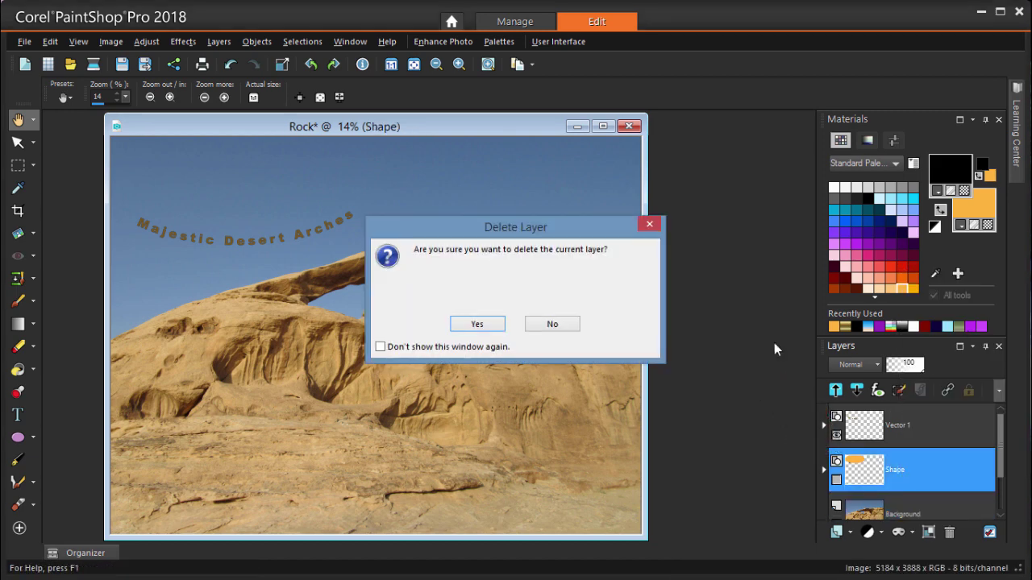
pyautogui.click(500, 325)
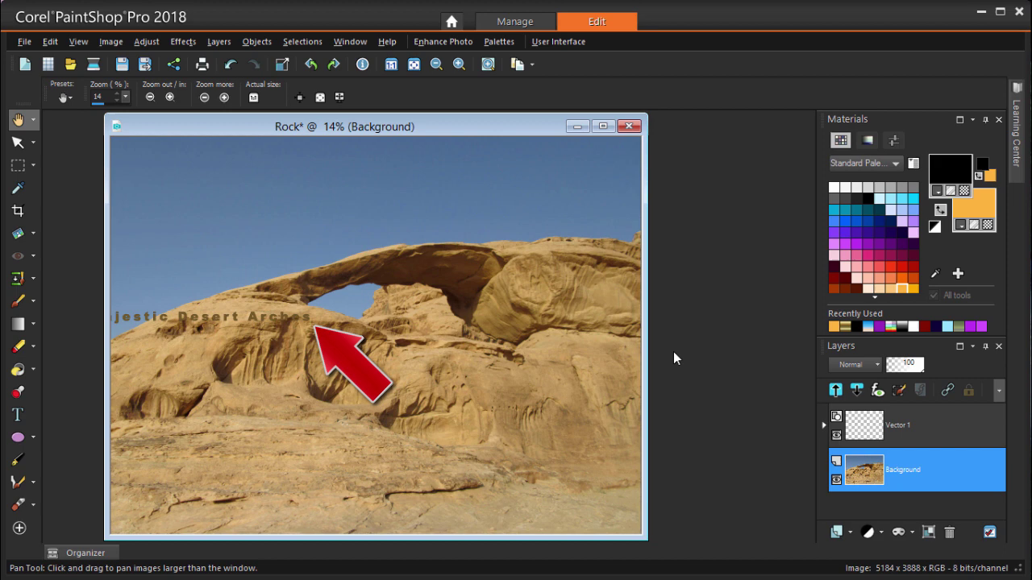
# - Delete the Vector 1 text layer, leaving only the Background photo
pyautogui.click(899, 427)
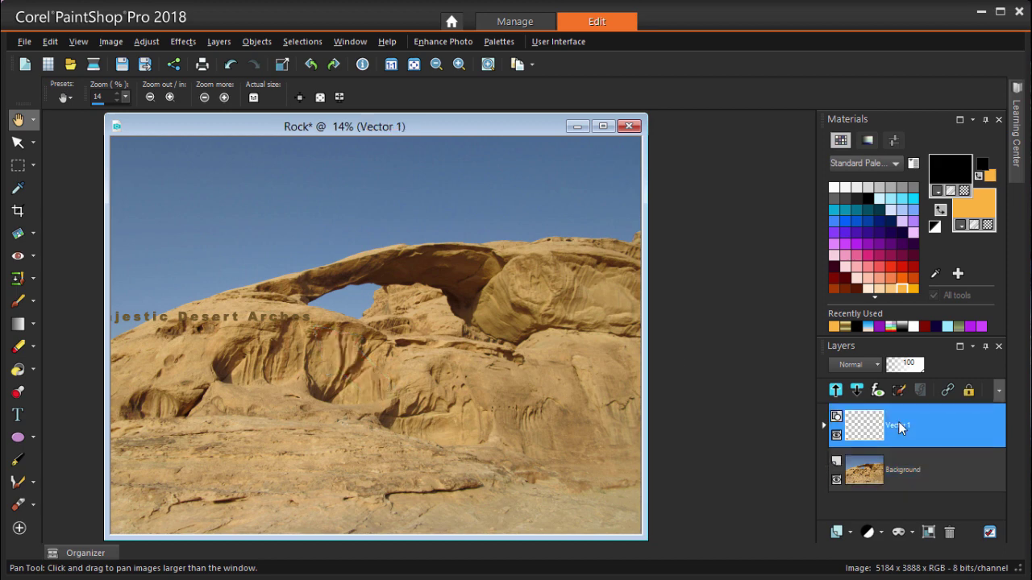
pyautogui.rightClick(900, 427)
pyautogui.click(931, 478)
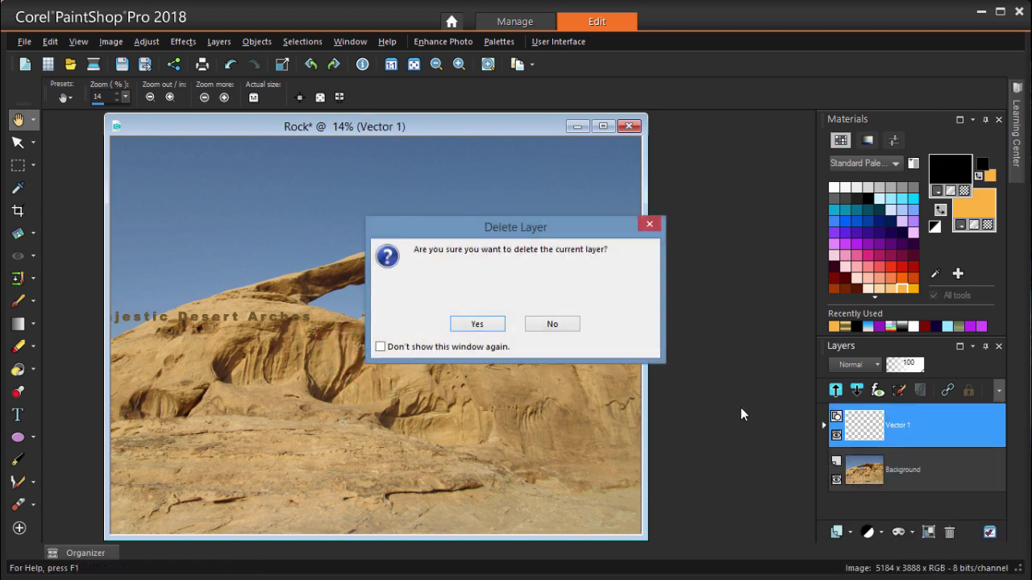
pyautogui.click(477, 324)
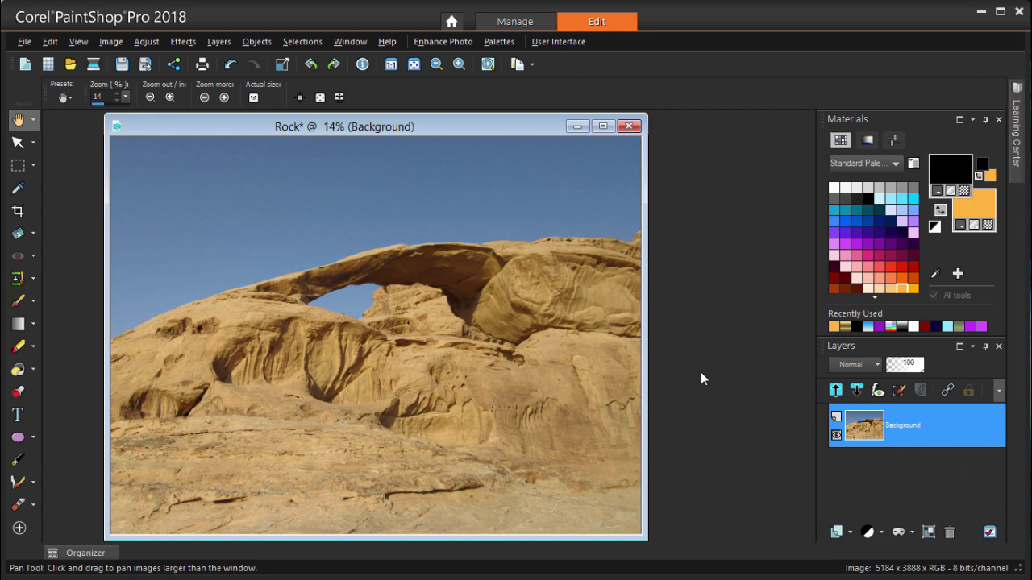
pyautogui.press('v')
pyautogui.press('a')
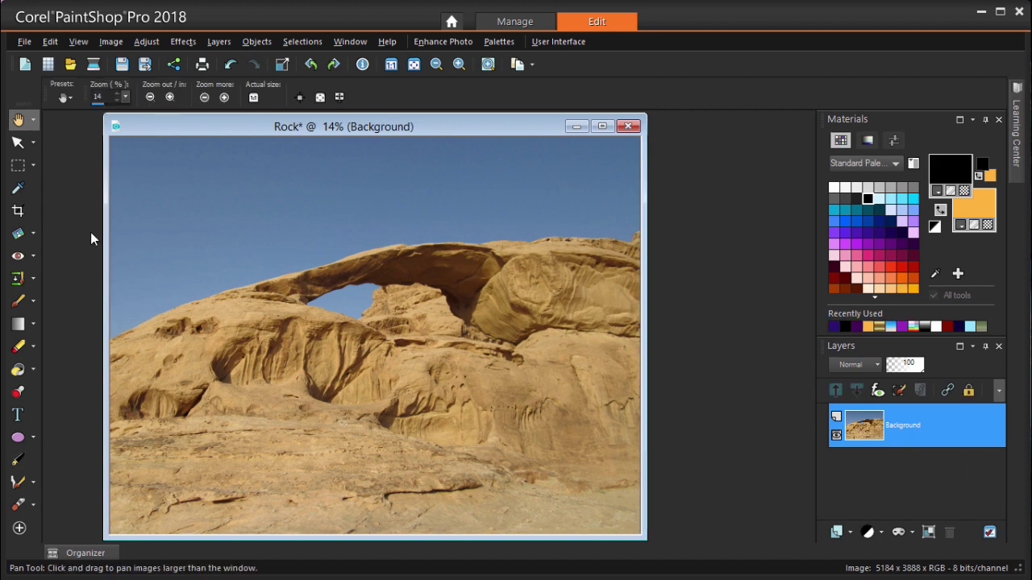
# - Set the Pen tool to Point to Point mode with no fill and a dark navy line
pyautogui.click(17, 460)
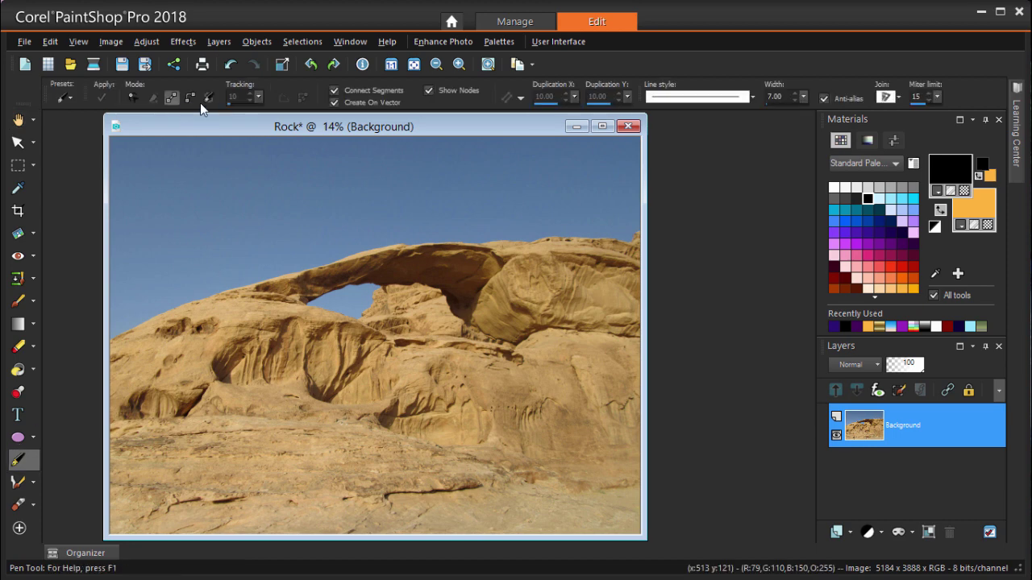
pyautogui.click(190, 98)
pyautogui.click(988, 224)
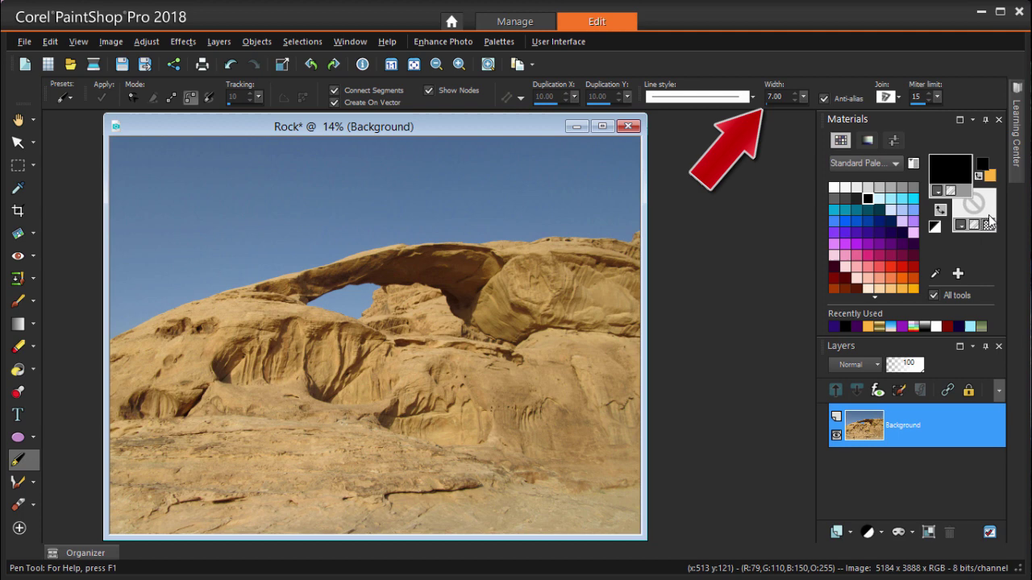
pyautogui.click(891, 231)
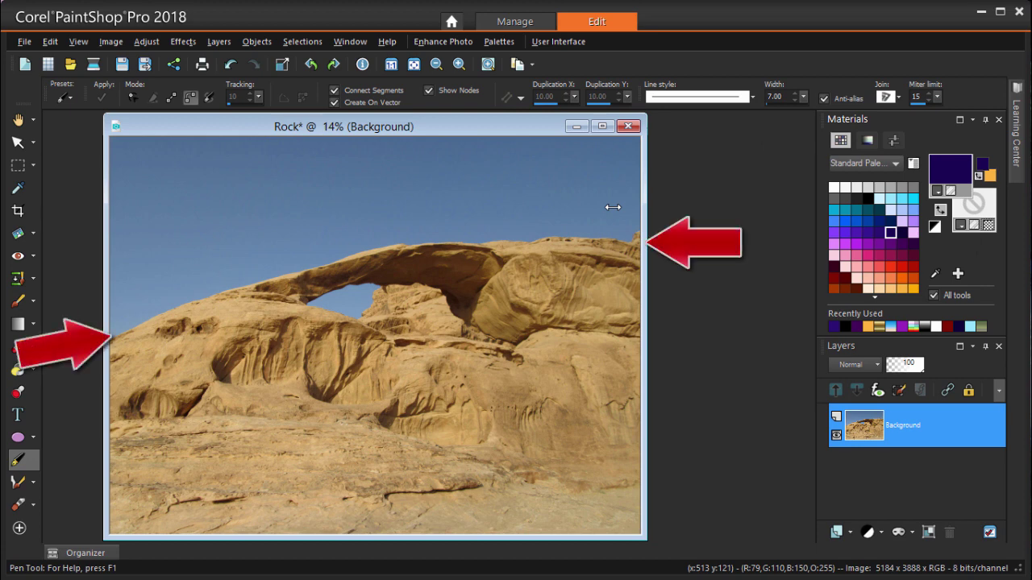
# - Trace a multi-node curve over the arch from the left rock to near the right edge
pyautogui.click(141, 311)
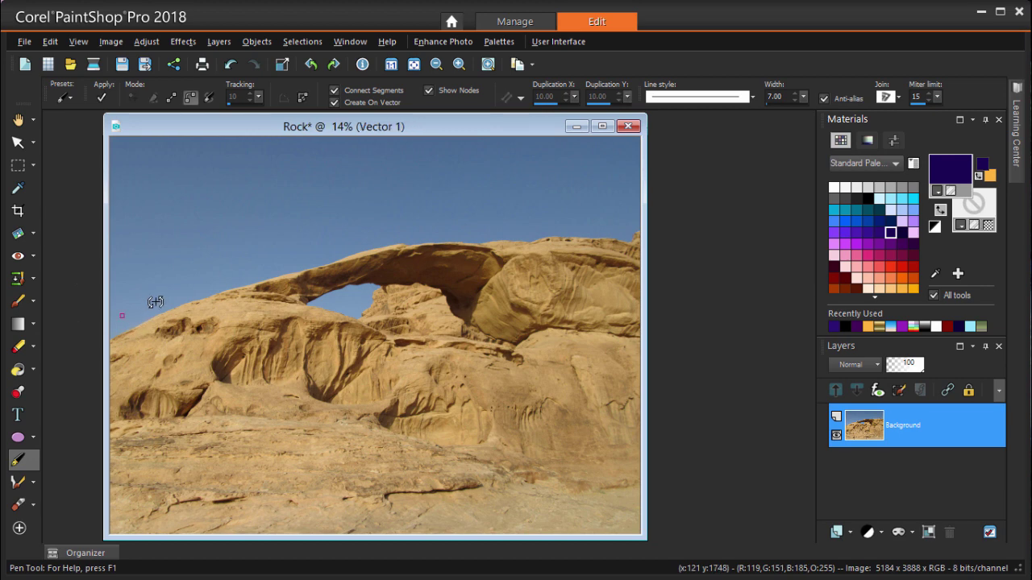
pyautogui.click(169, 297)
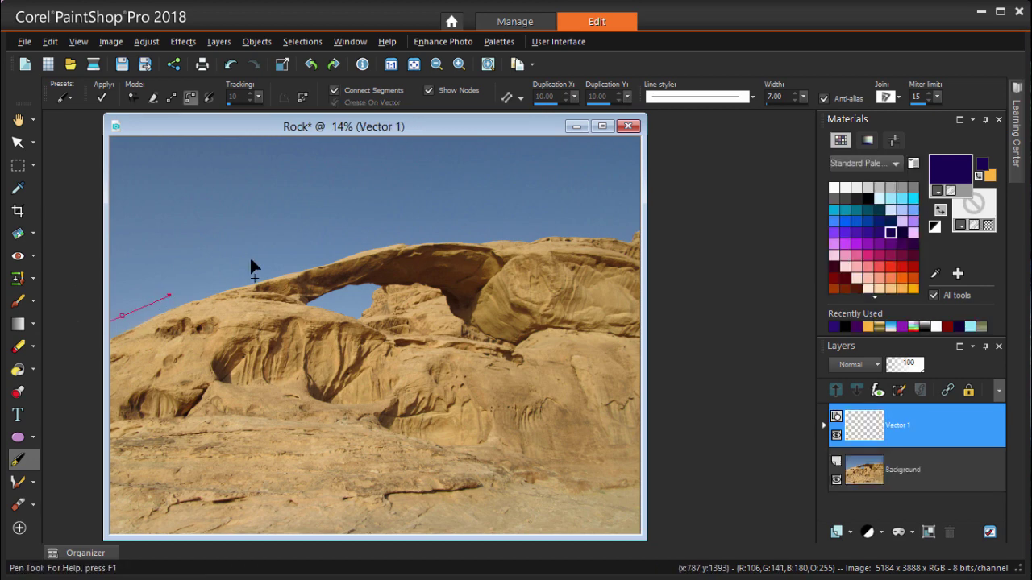
pyautogui.moveTo(258, 264); pyautogui.dragTo(297, 254)
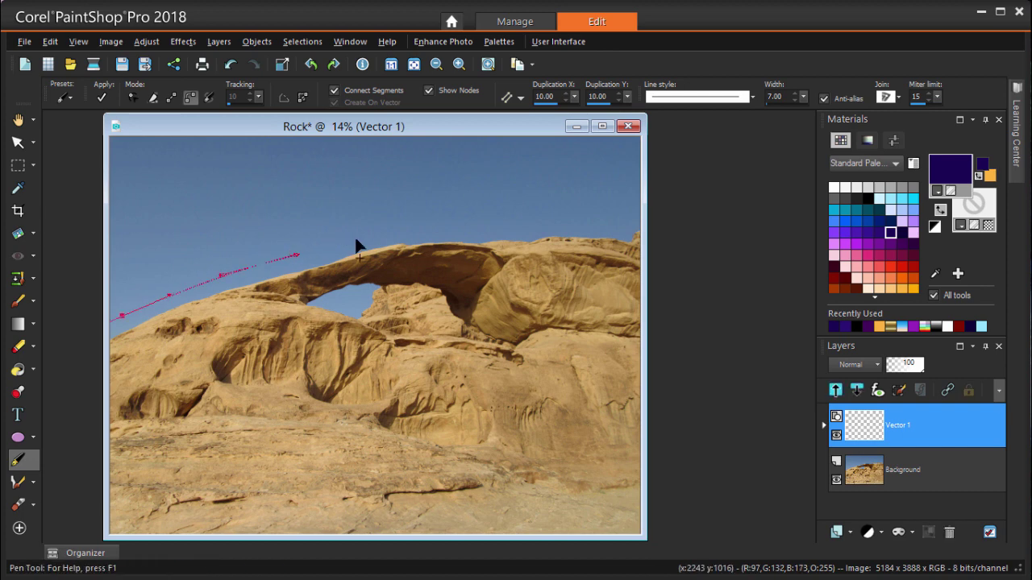
pyautogui.moveTo(371, 234); pyautogui.dragTo(410, 228)
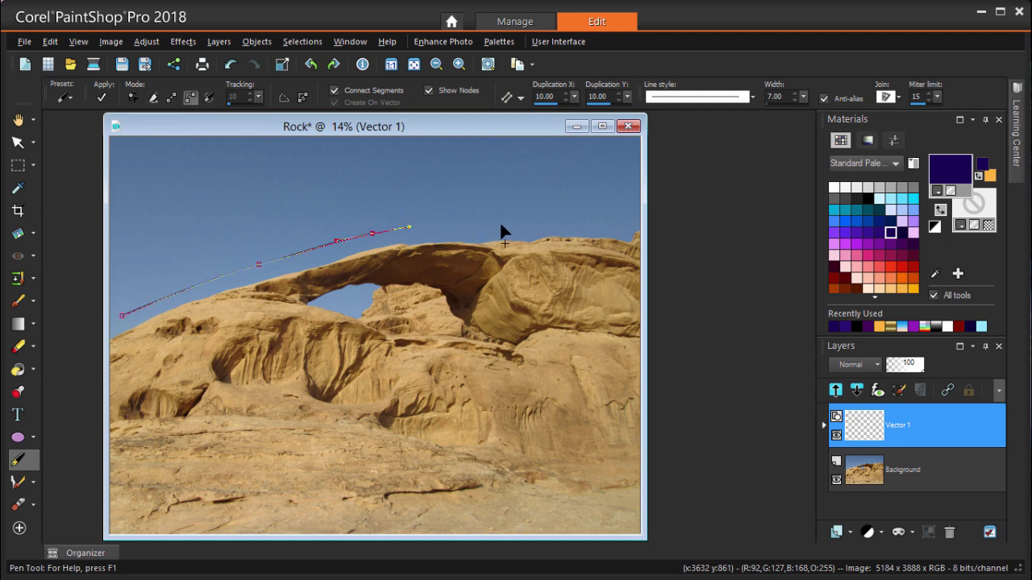
pyautogui.moveTo(492, 226); pyautogui.dragTo(626, 217)
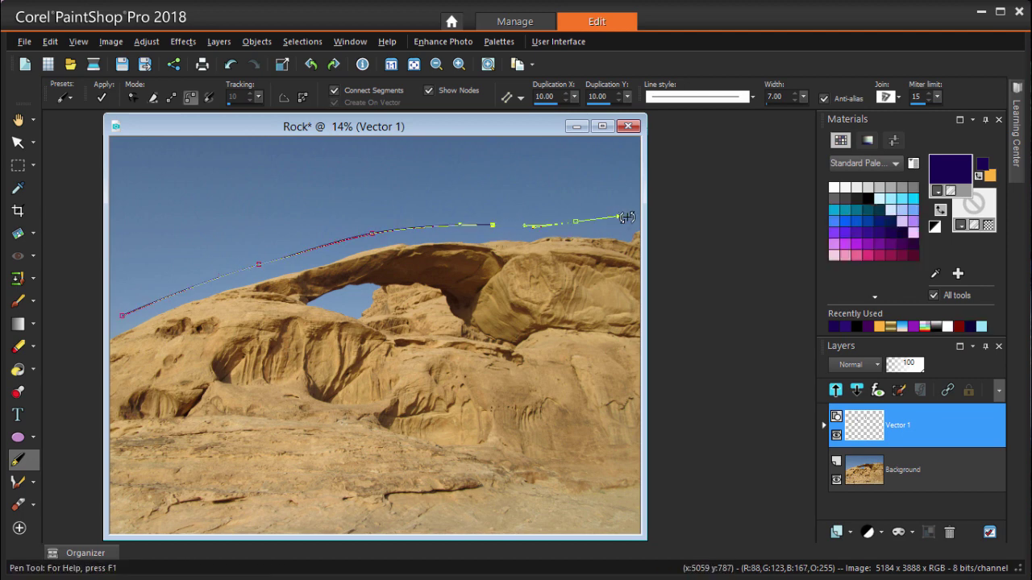
pyautogui.click(627, 217)
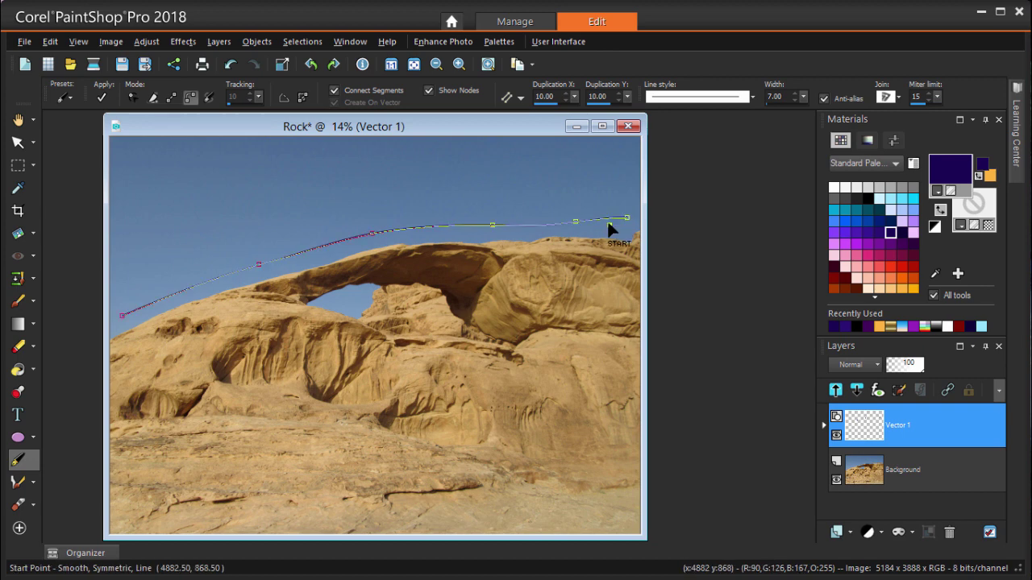
# - Adjust the curve's nodes and handles so it bends over the arch, then commit it as a plain line
pyautogui.rightClick(603, 208)
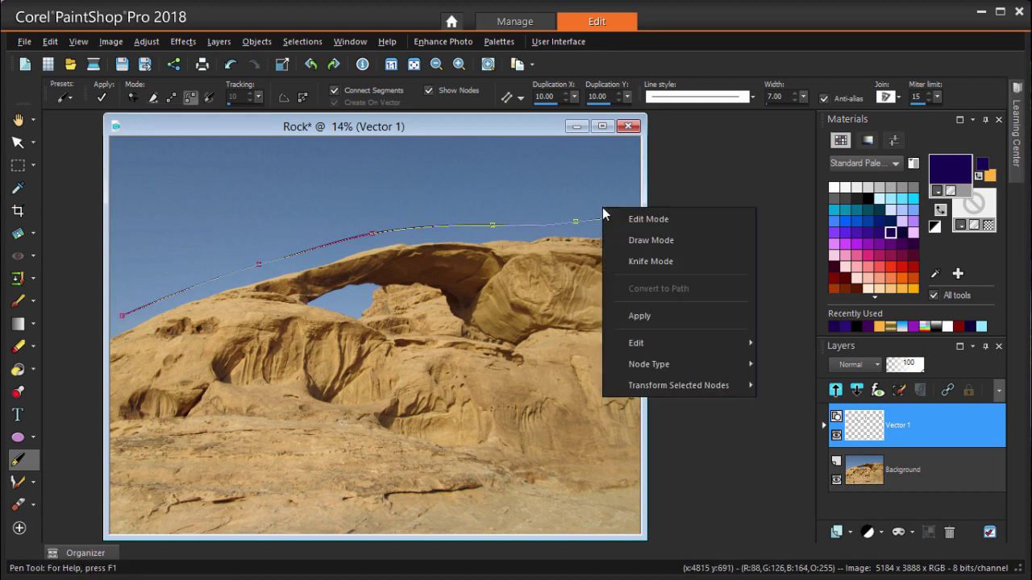
pyautogui.click(662, 219)
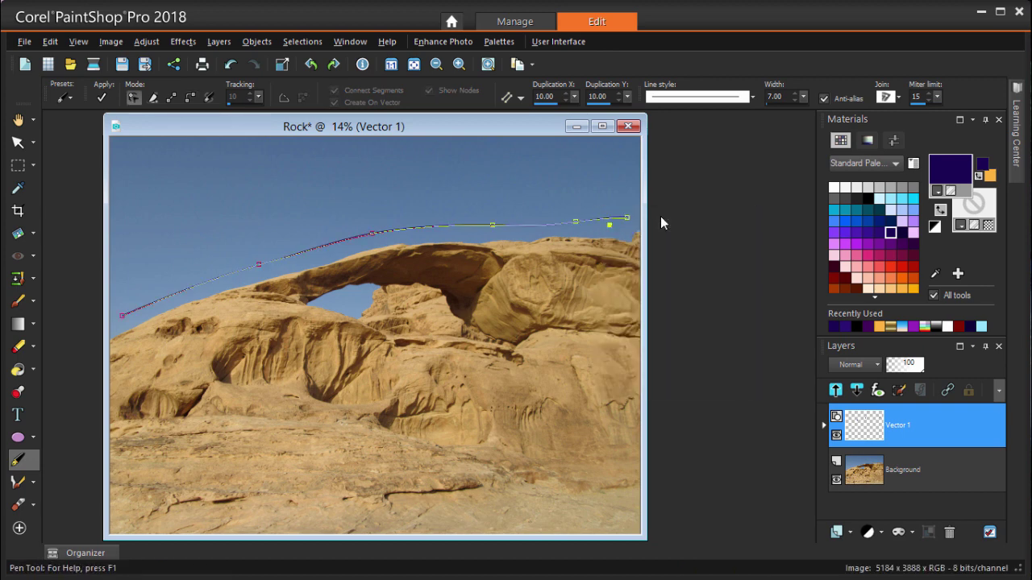
pyautogui.click(576, 219)
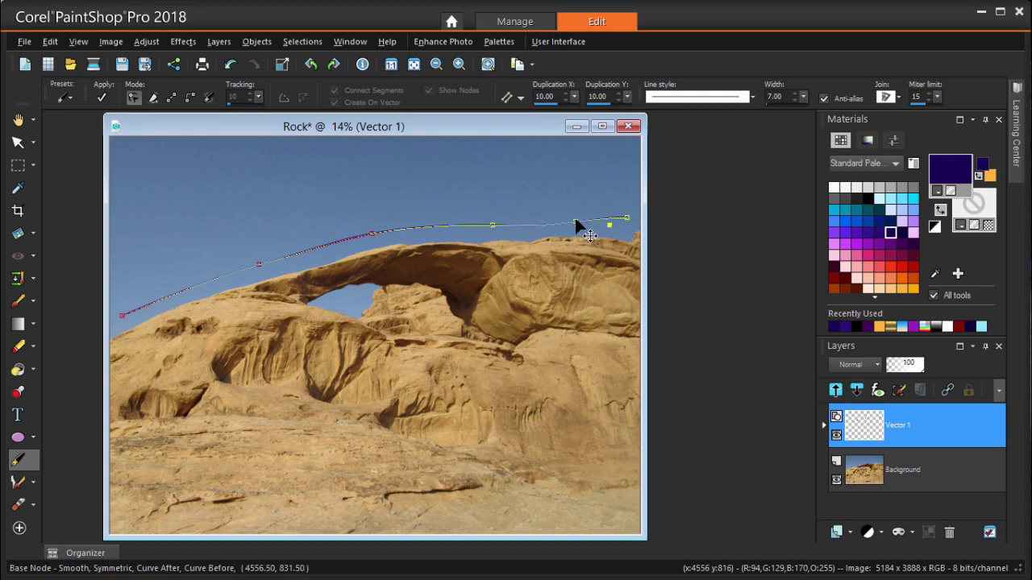
pyautogui.click(492, 222)
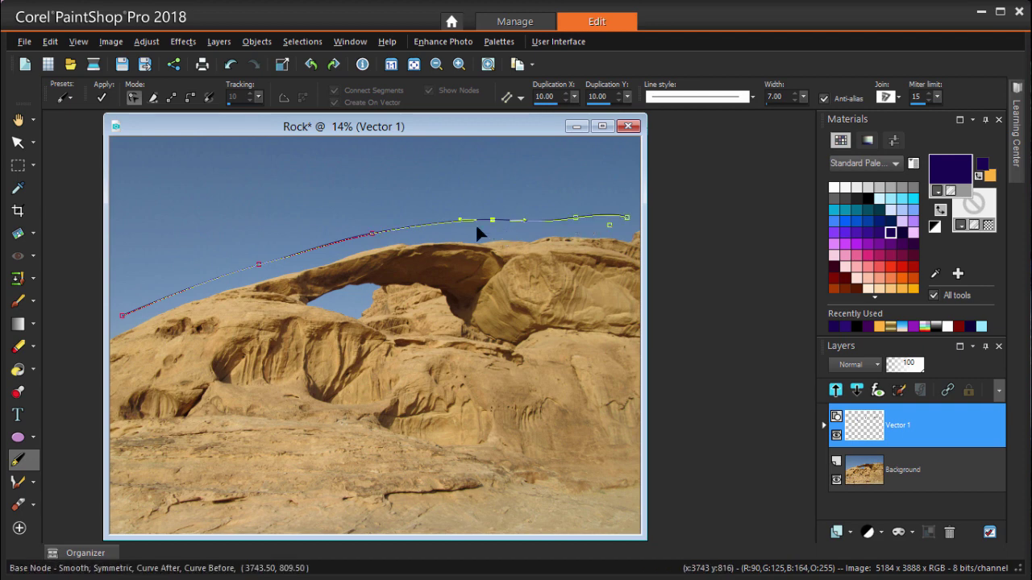
pyautogui.click(373, 233)
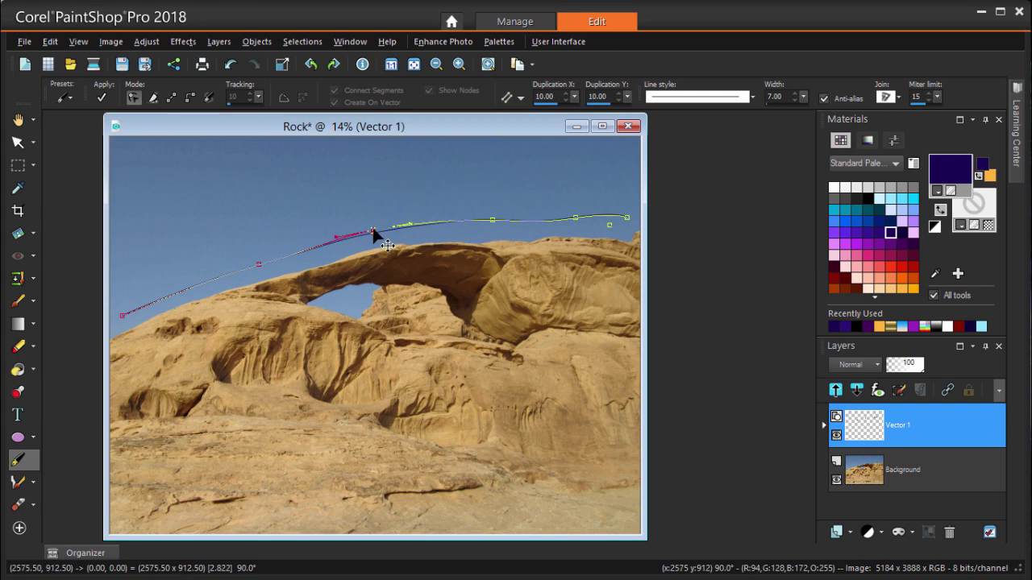
pyautogui.moveTo(410, 221); pyautogui.dragTo(427, 223)
pyautogui.moveTo(300, 260); pyautogui.dragTo(334, 216)
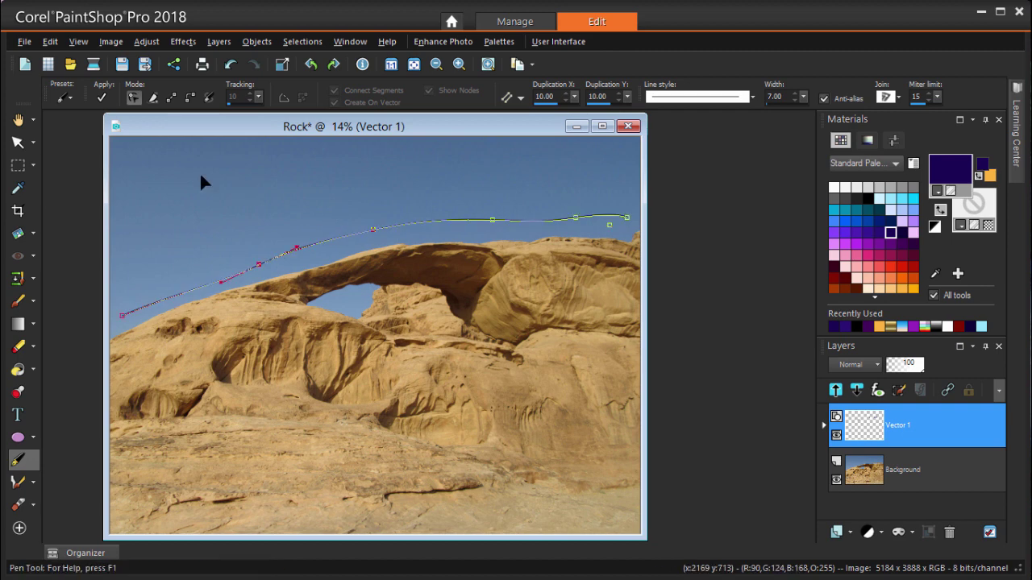
pyautogui.click(100, 97)
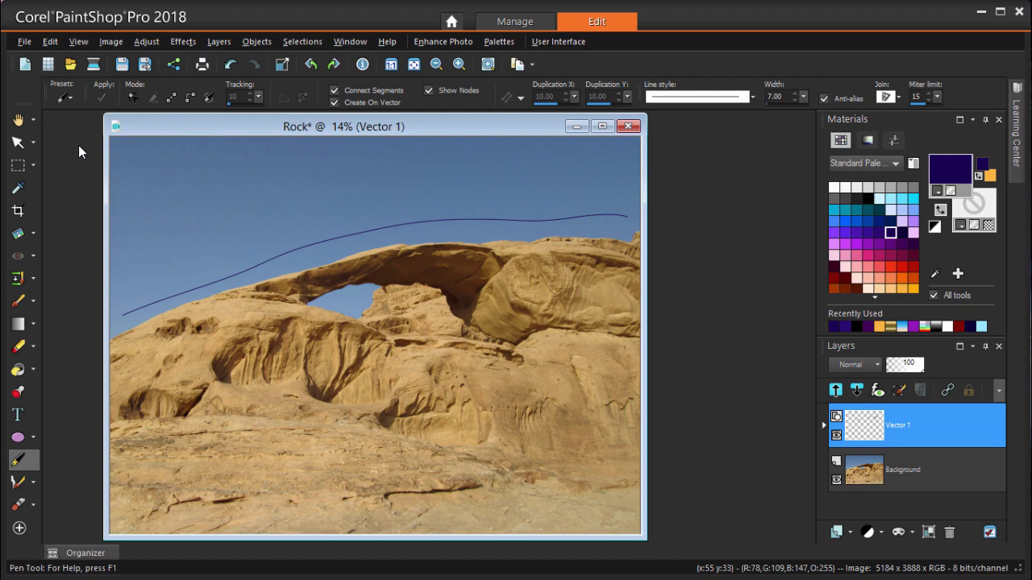
# - Add a new vector layer named 'Path text'
pyautogui.click(838, 533)
pyautogui.click(862, 428)
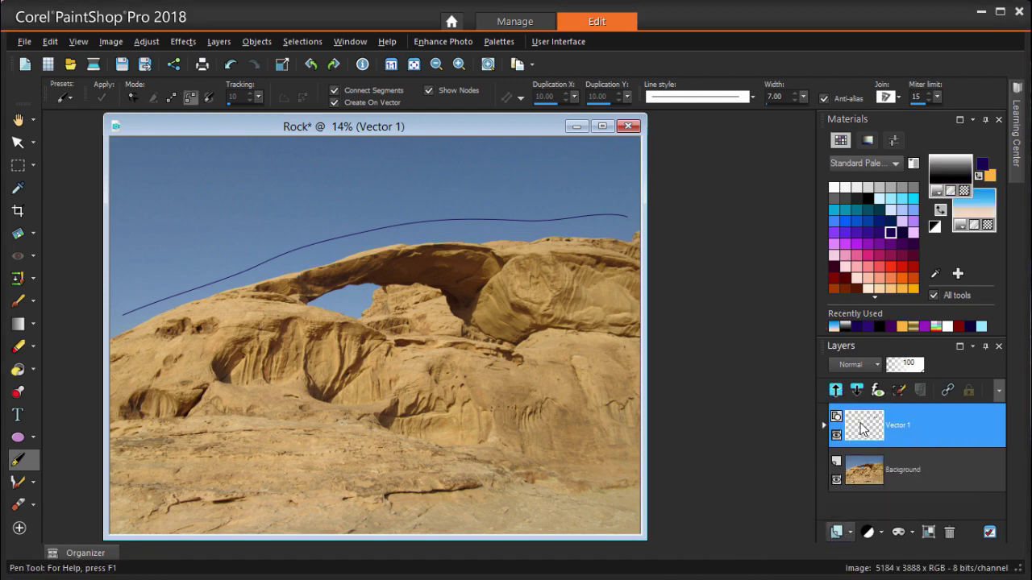
pyautogui.write('Path text')
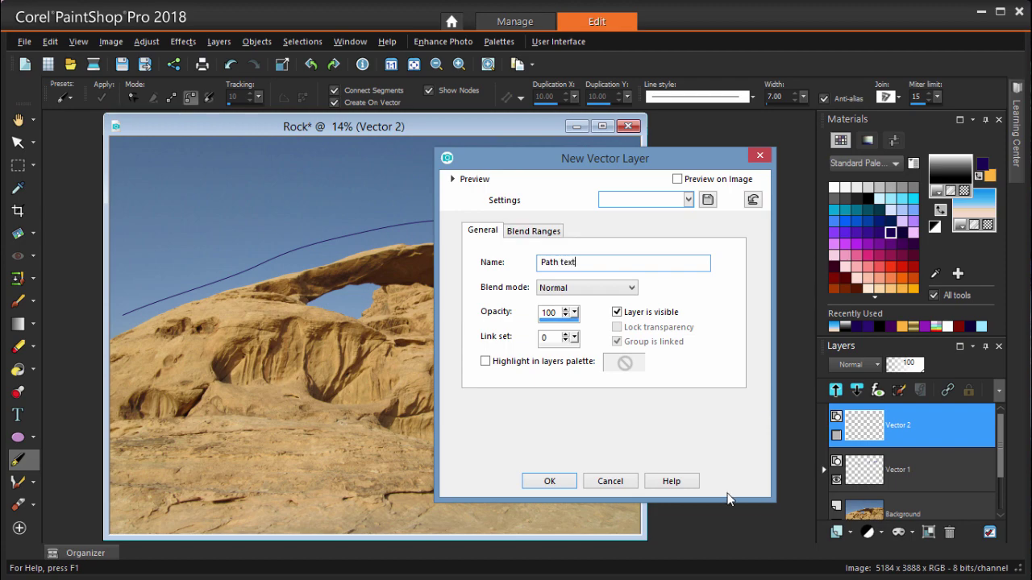
pyautogui.click(554, 481)
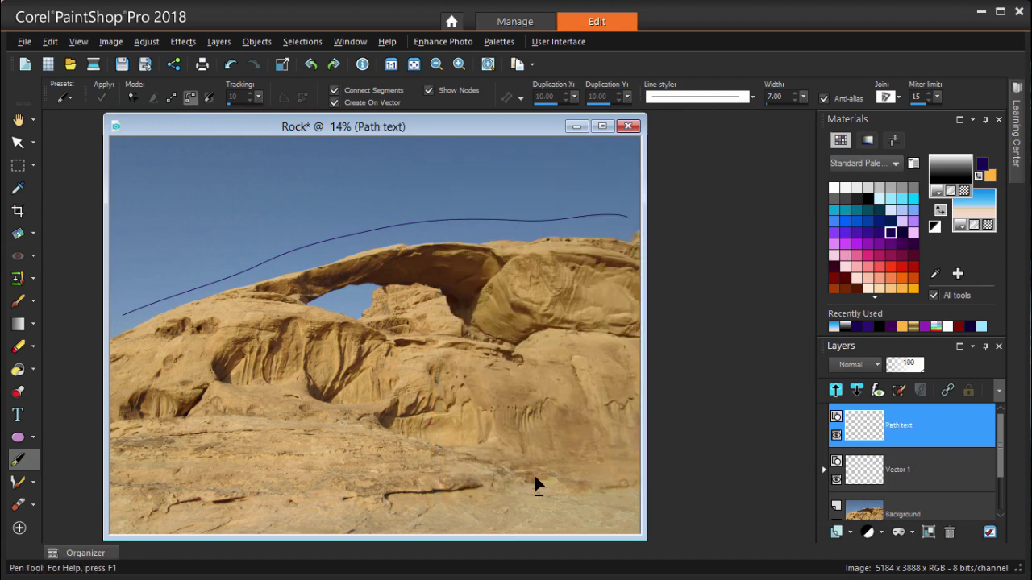
# - Set up the Text tool with the Desert preset and a black 2.0 outline
pyautogui.click(17, 414)
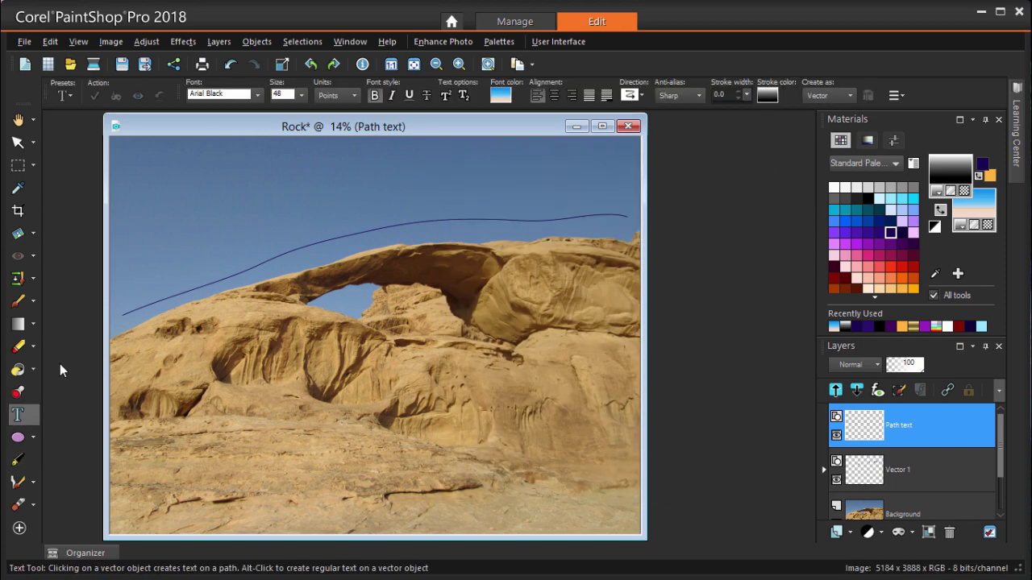
pyautogui.click(70, 94)
pyautogui.click(204, 238)
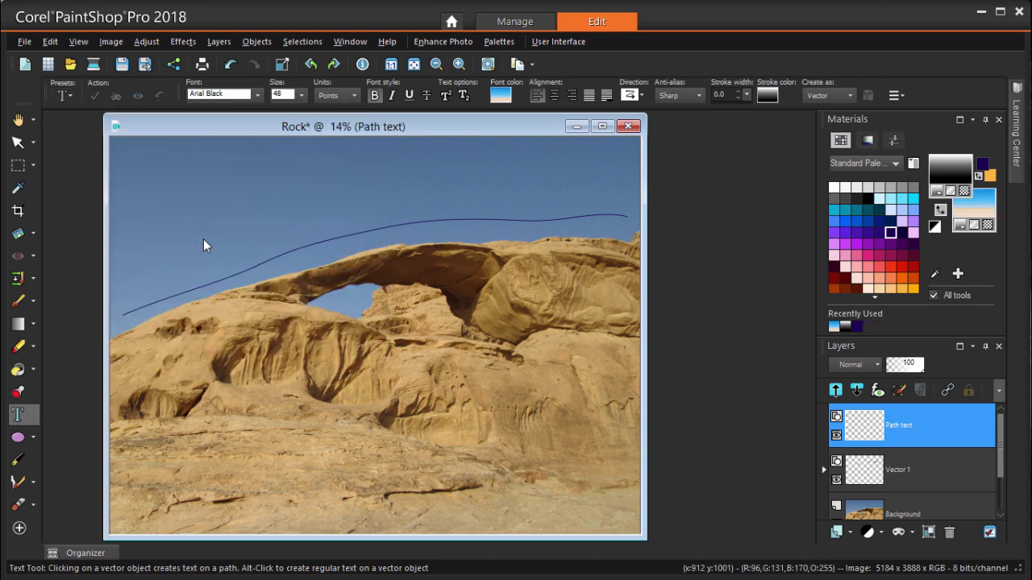
pyautogui.click(738, 92)
pyautogui.click(738, 92)
pyautogui.click(867, 198)
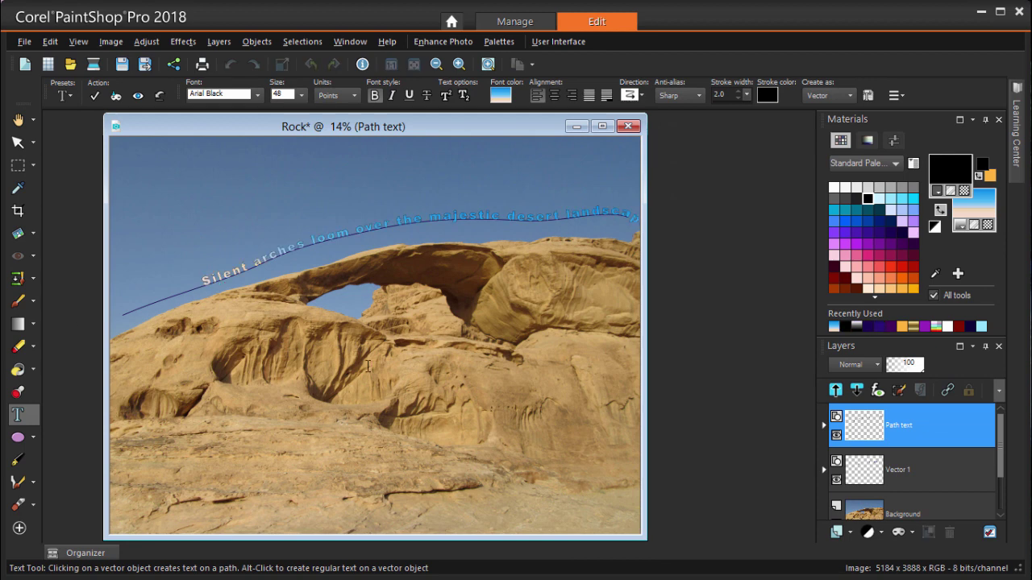
# - Hide the Vector 1 curve layer and rotate the path text slightly counter-clockwise
pyautogui.click(836, 482)
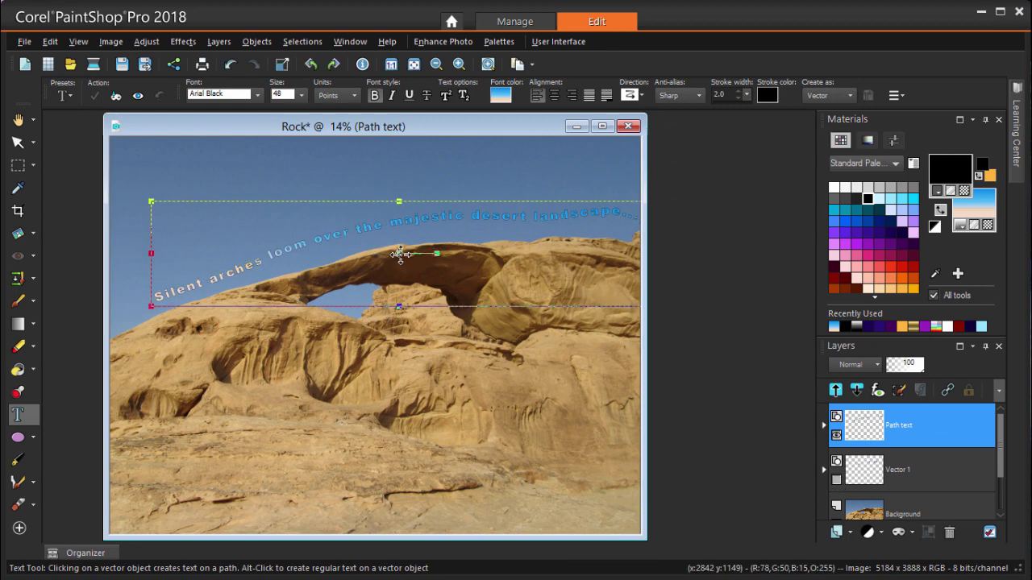
pyautogui.moveTo(399, 254); pyautogui.dragTo(378, 255)
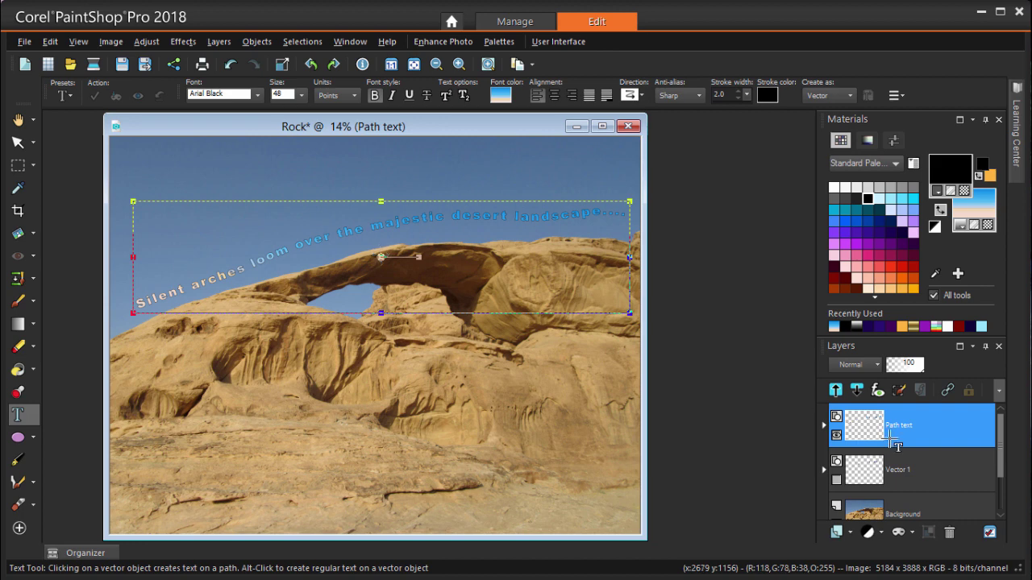
pyautogui.click(900, 473)
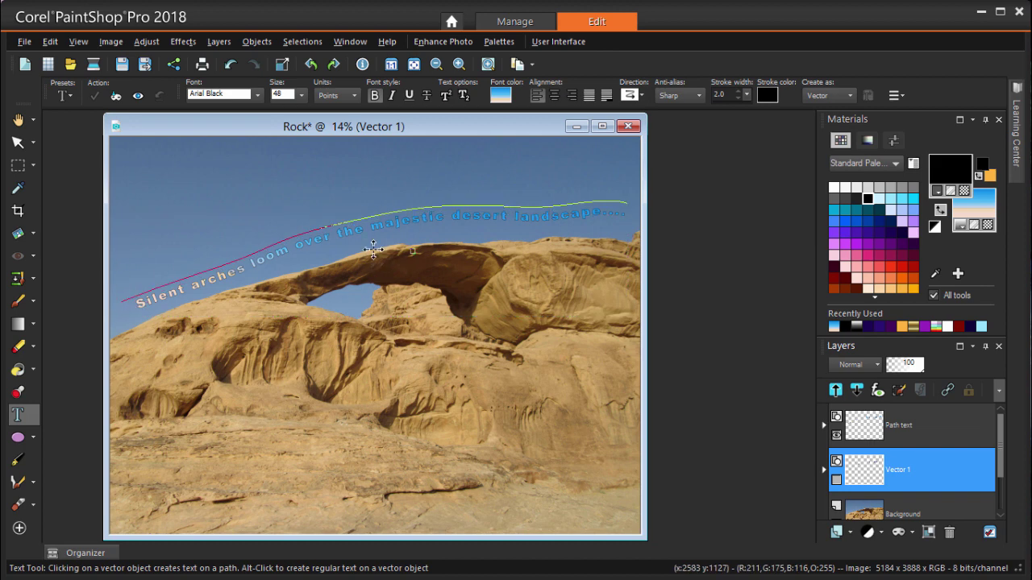
pyautogui.click(911, 425)
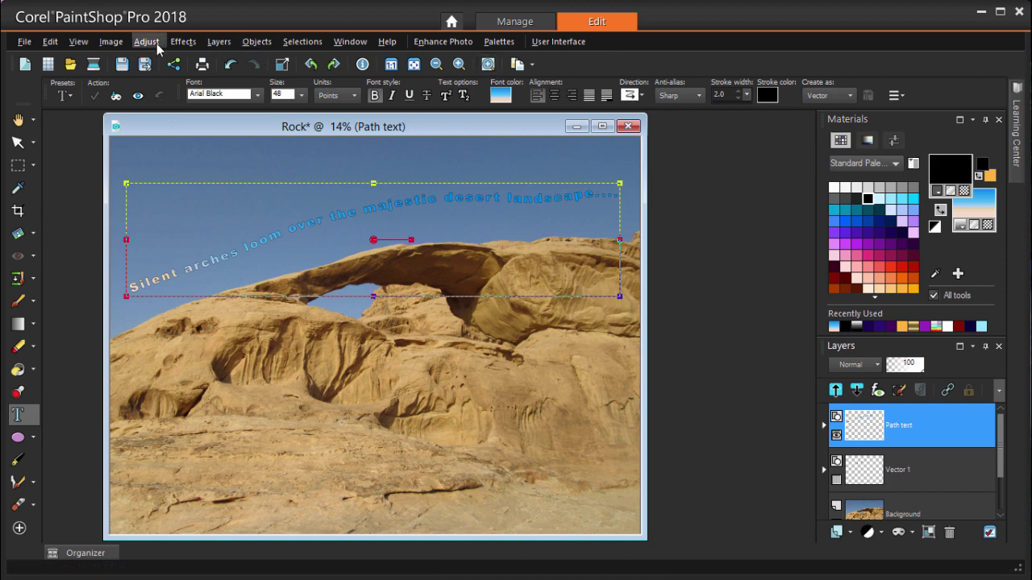
# - Apply a size-7 Chisel effect to the path text, rasterizing the Path text layer
pyautogui.click(181, 42)
pyautogui.moveTo(233, 114)
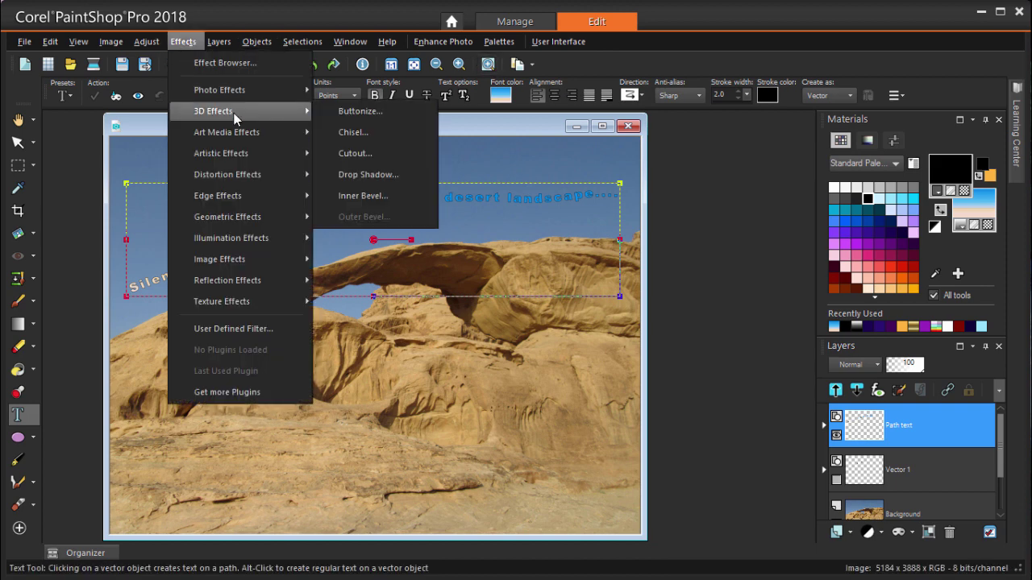
pyautogui.click(348, 133)
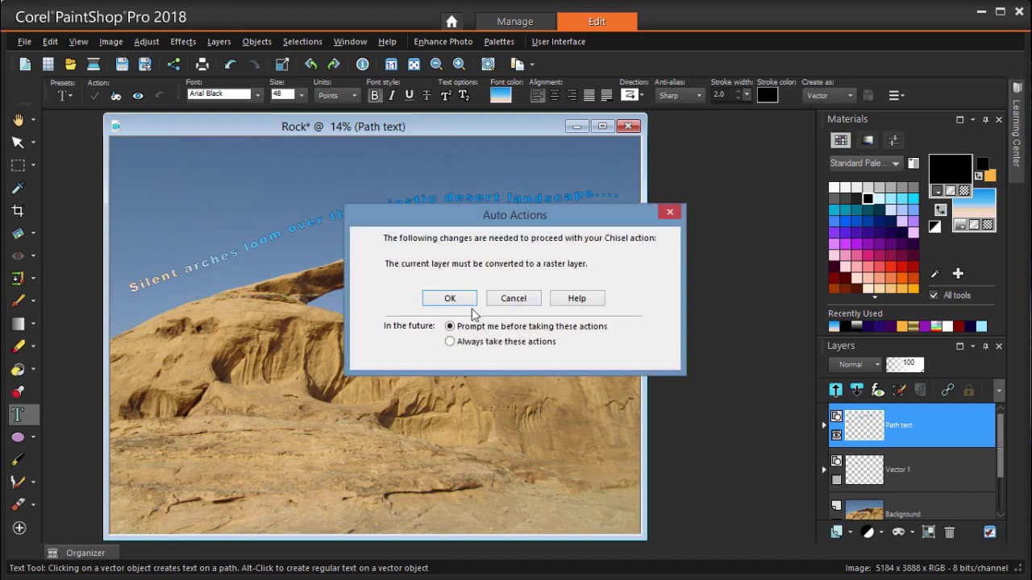
pyautogui.click(450, 299)
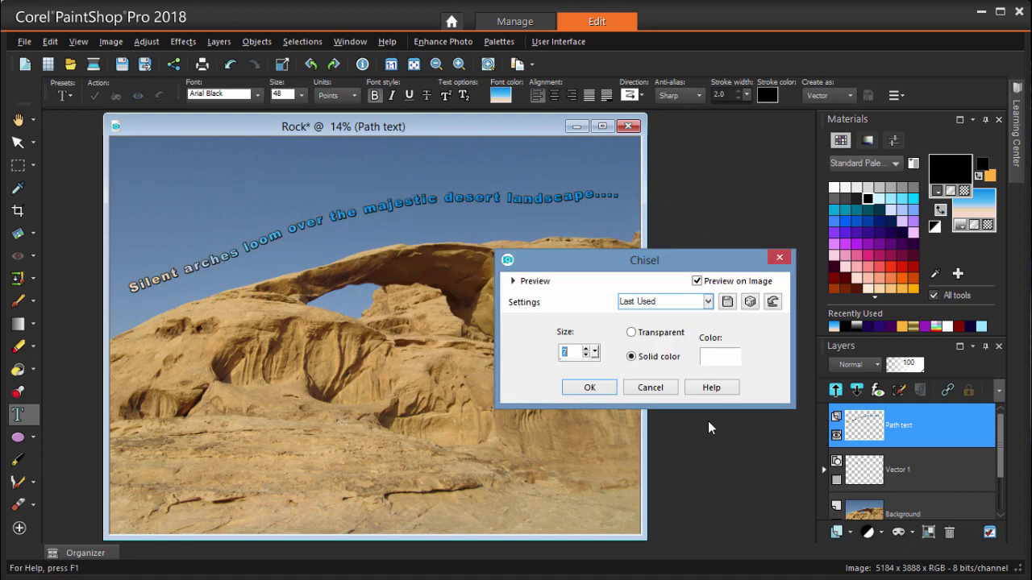
pyautogui.click(590, 388)
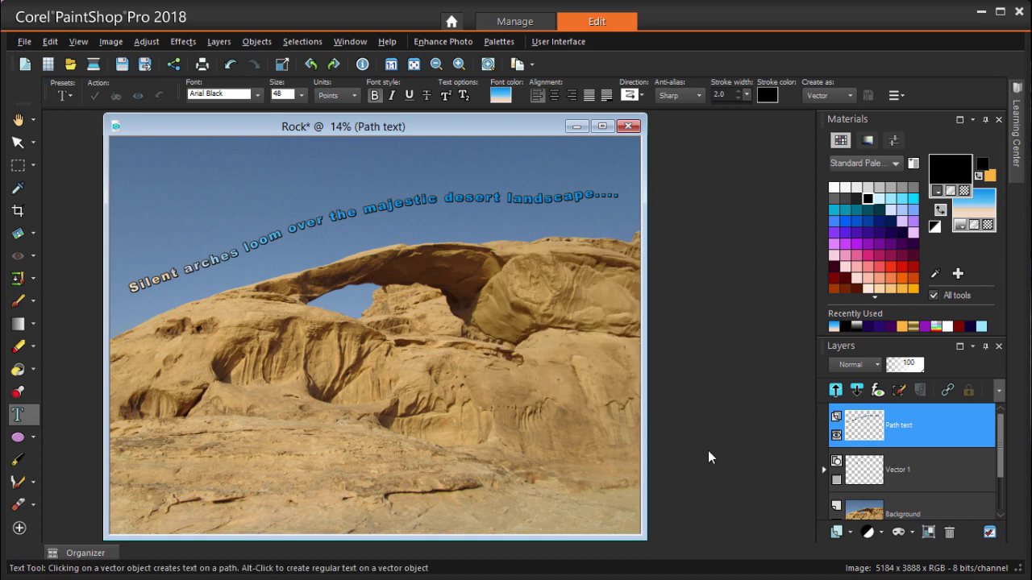